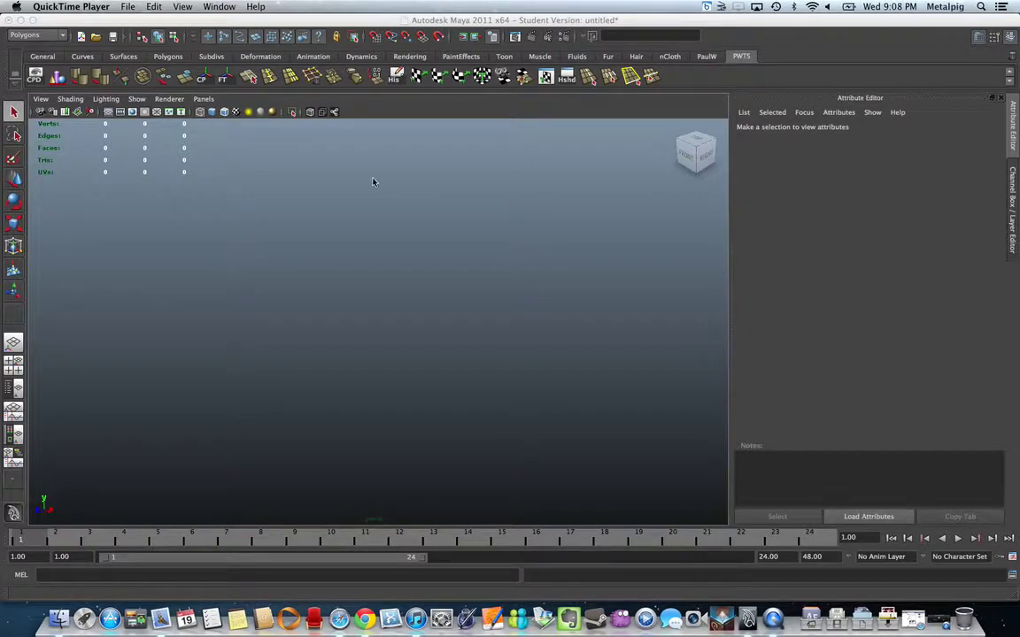
Create a polygon cube on the grid with the interactive cube tool and return to the Select tool
left_click(279, 266)
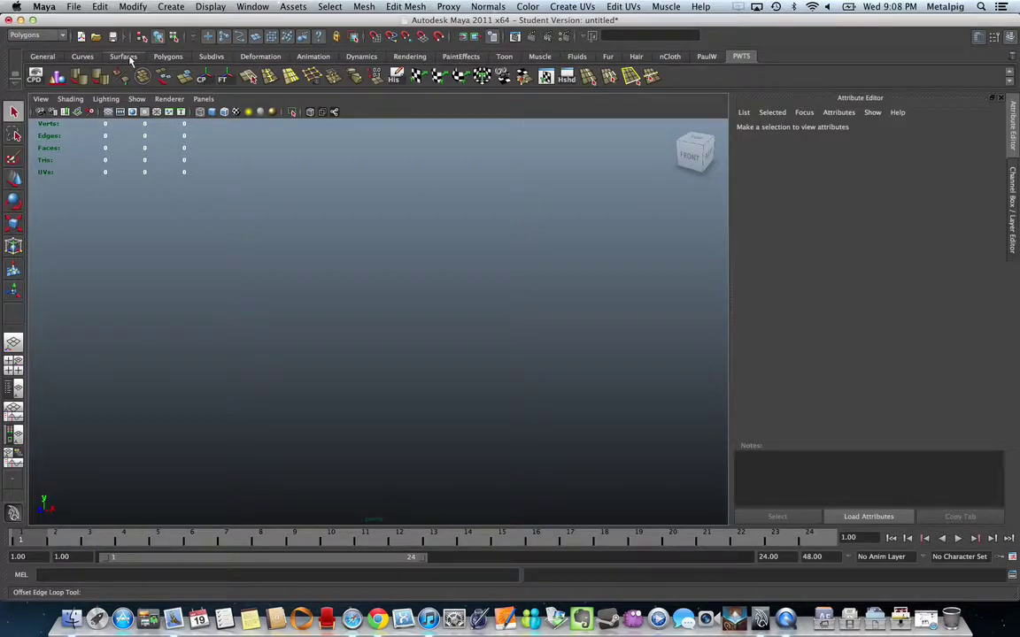
left_click(168, 56)
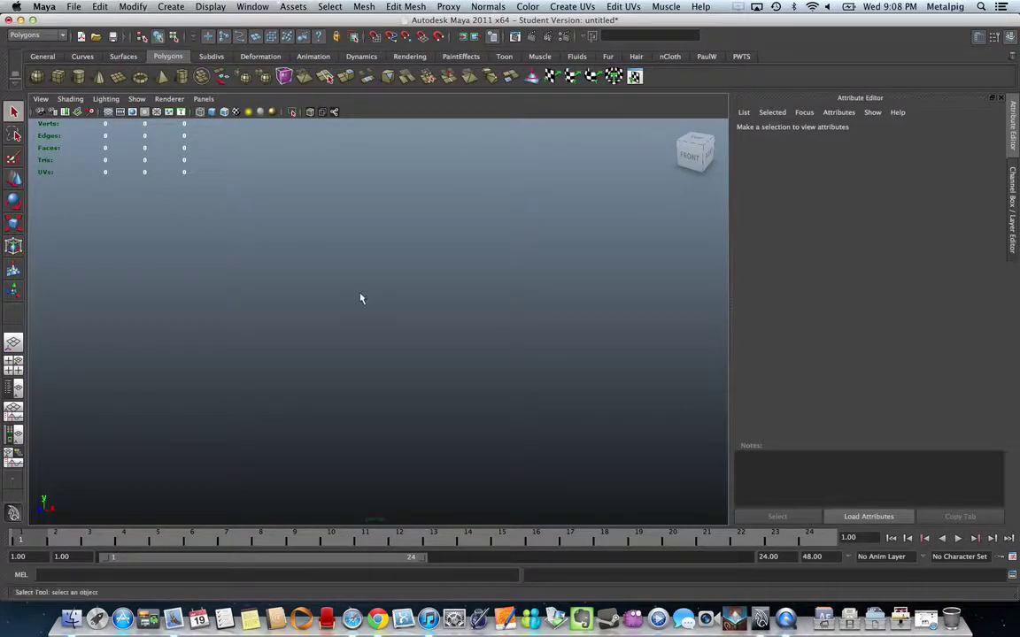
left_click(55, 74)
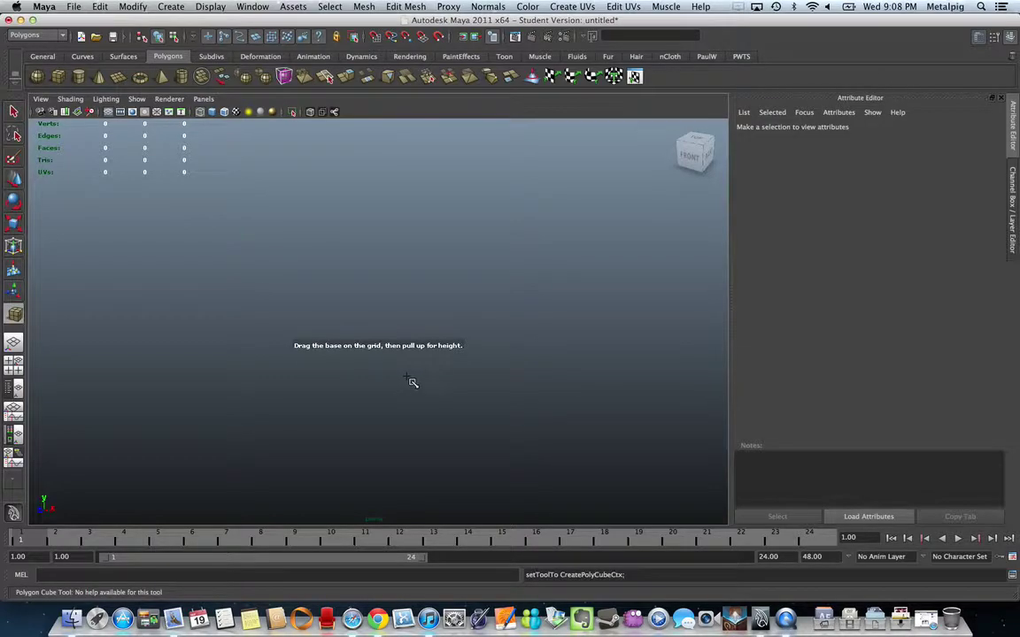
mouse_move(395, 354)
left_mouse_down()
mouse_move(314, 380)
mouse_move(421, 469)
mouse_move(508, 481)
mouse_move(494, 445)
mouse_move(428, 358)
left_mouse_up()
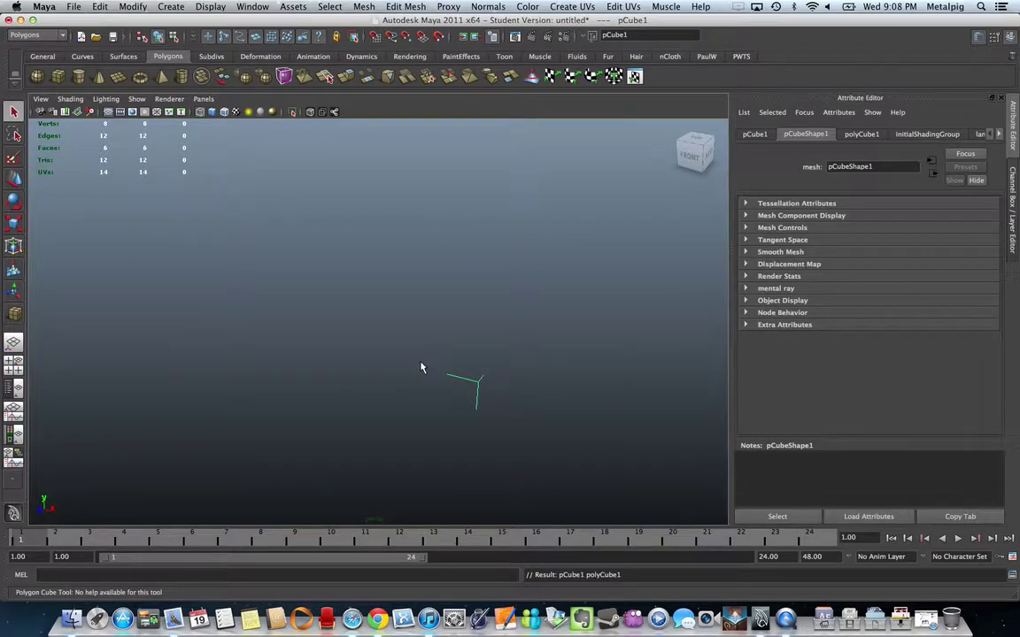
key("q")
scroll(421, 363, "up", 5)
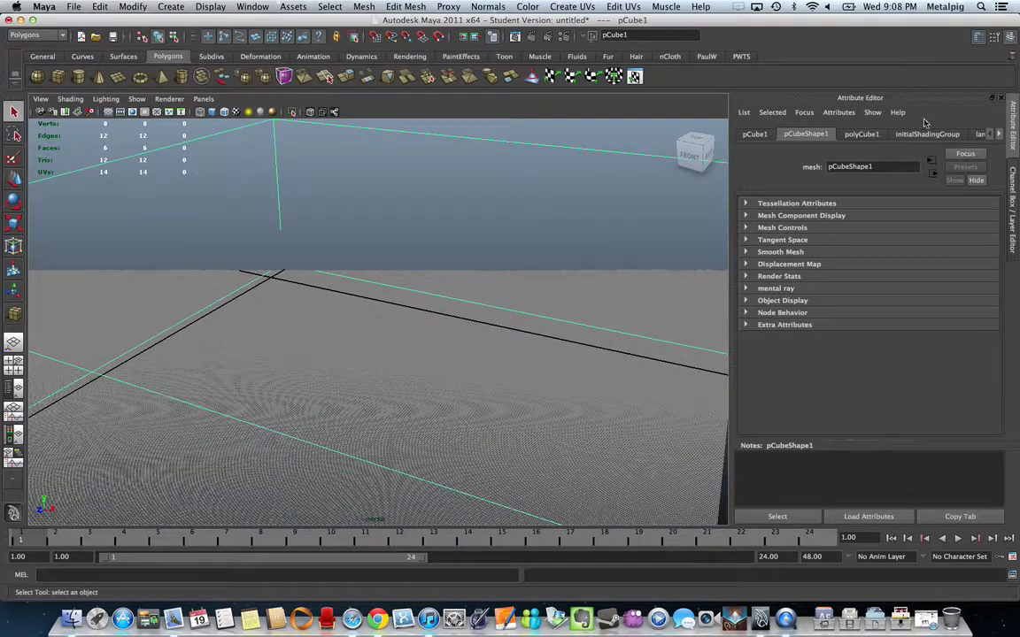
Set the cube's width, height and depth to 120 in its polyCube construction inputs
left_click(1012, 39)
left_click(1012, 39)
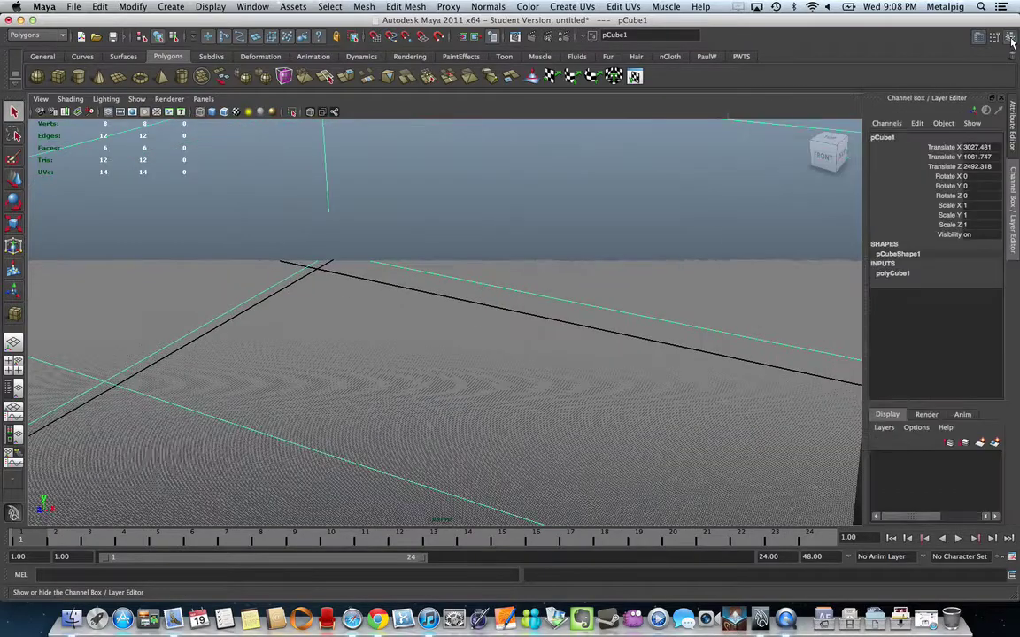
left_click(907, 275)
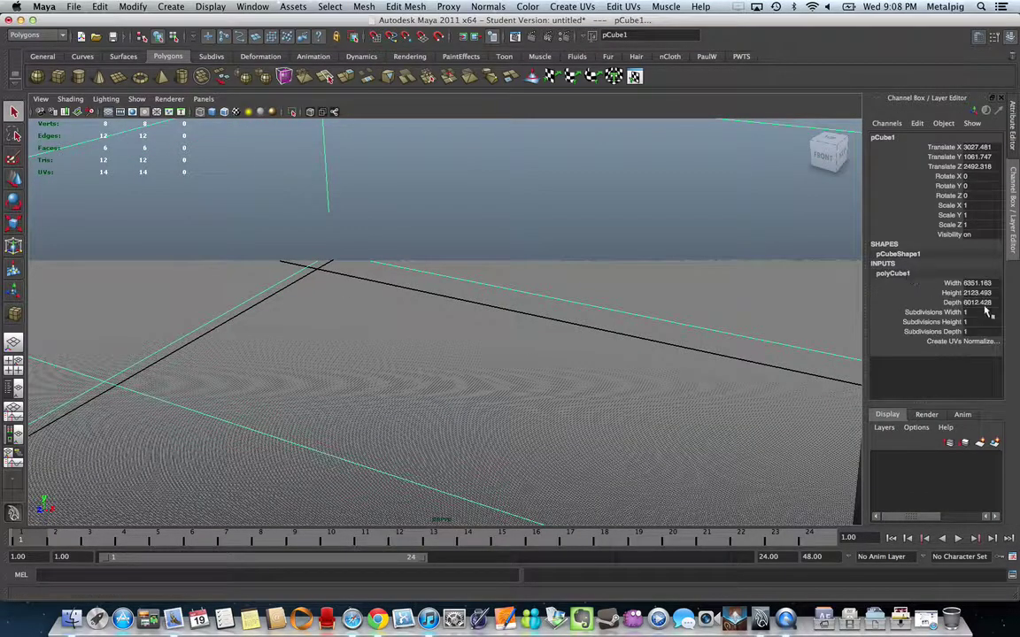
left_click(987, 284)
left_click(983, 303, "shift")
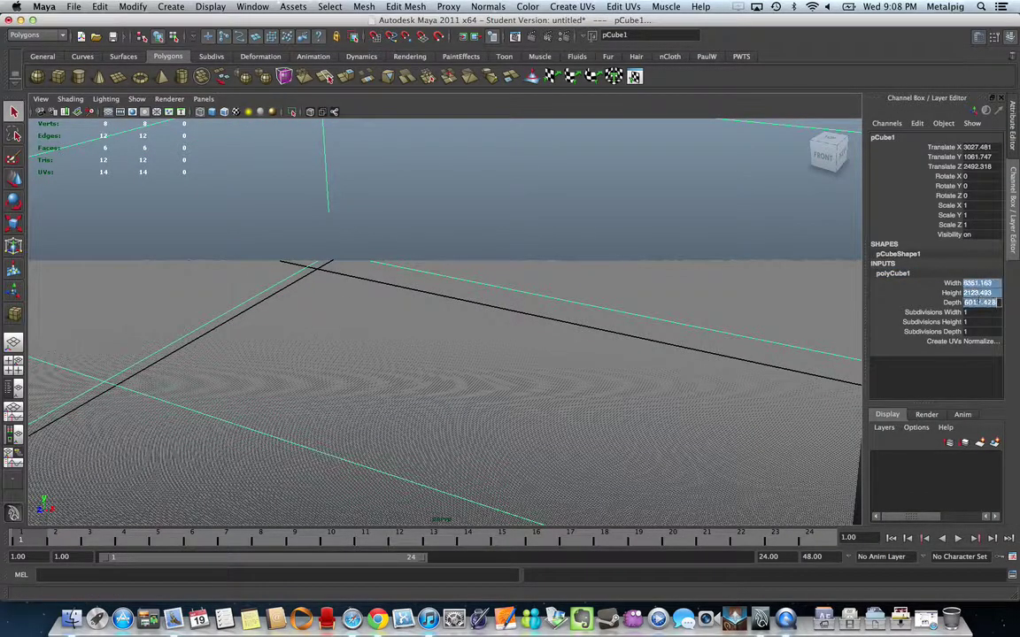
type("1")
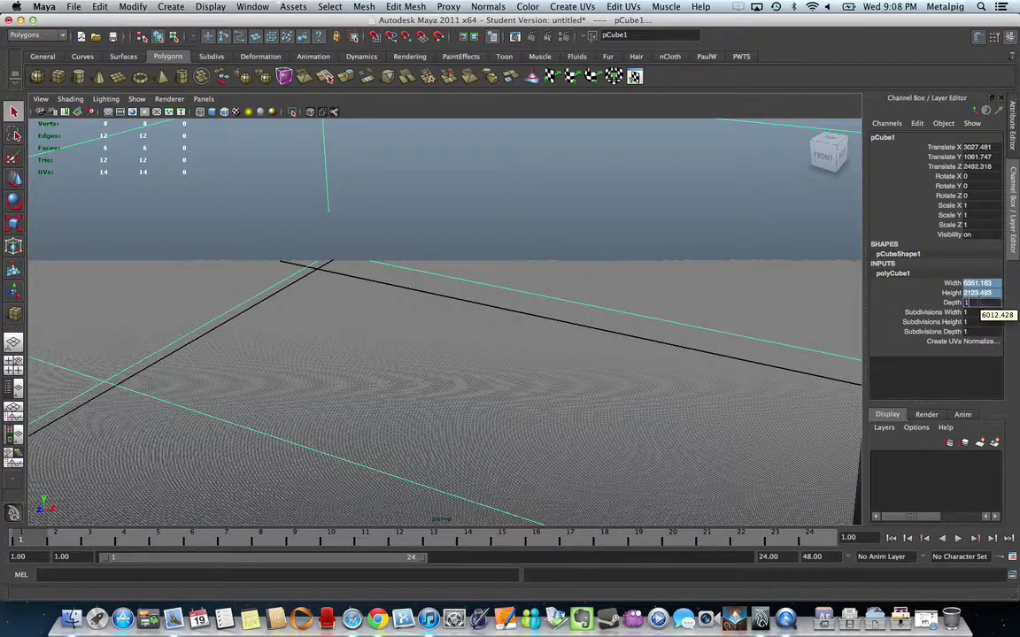
type("20")
key("Tab")
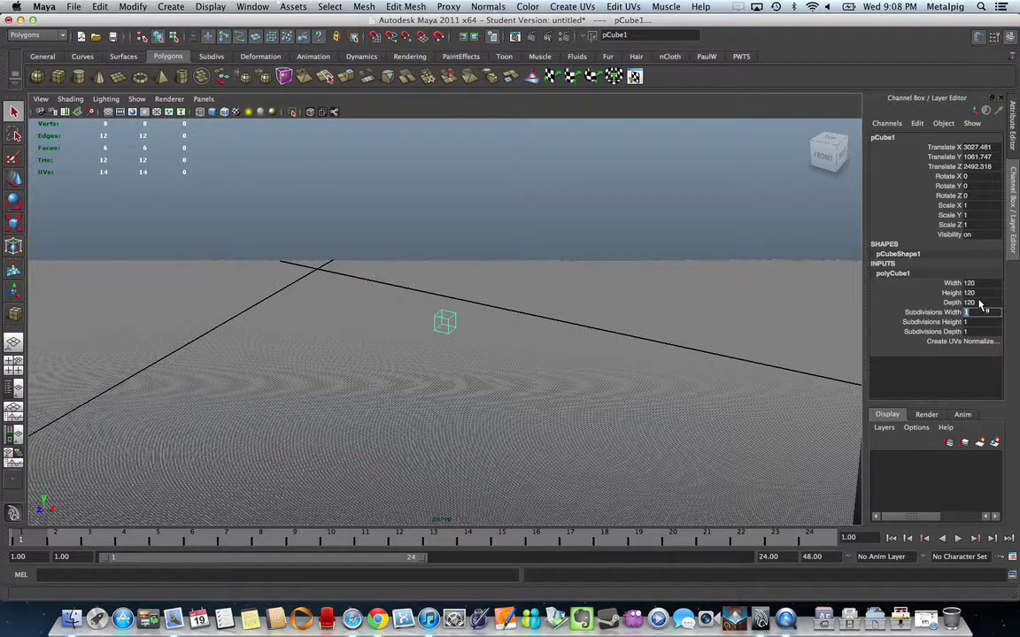
key("Return")
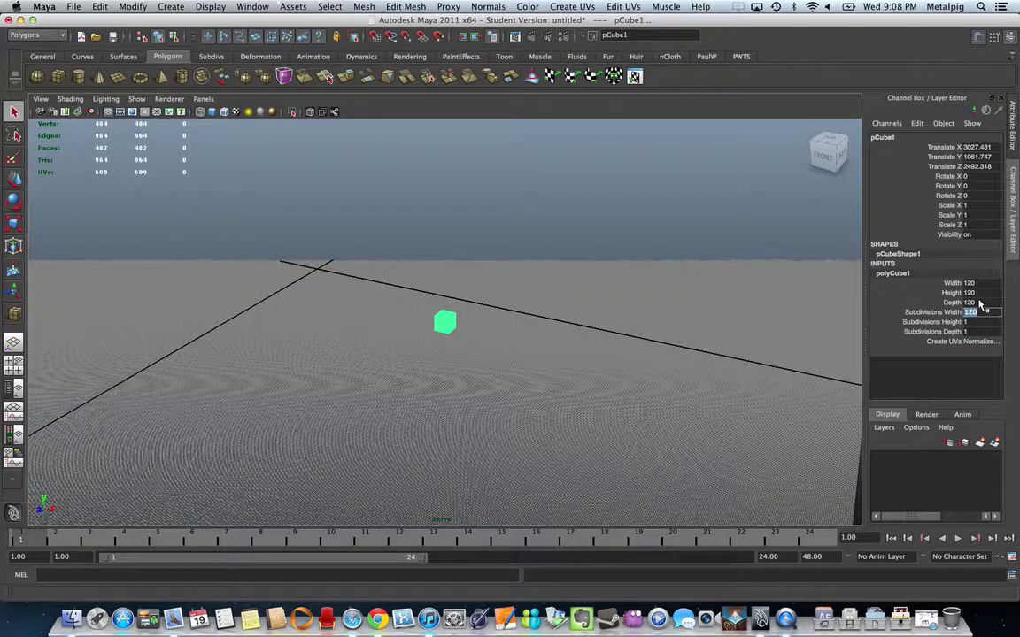
Set the cube's width subdivisions to 1
left_click_drag(584, 372, 598, 376, "alt")
right_click_drag(485, 375, 575, 382, "alt")
left_click(992, 312)
type("1")
key("Return")
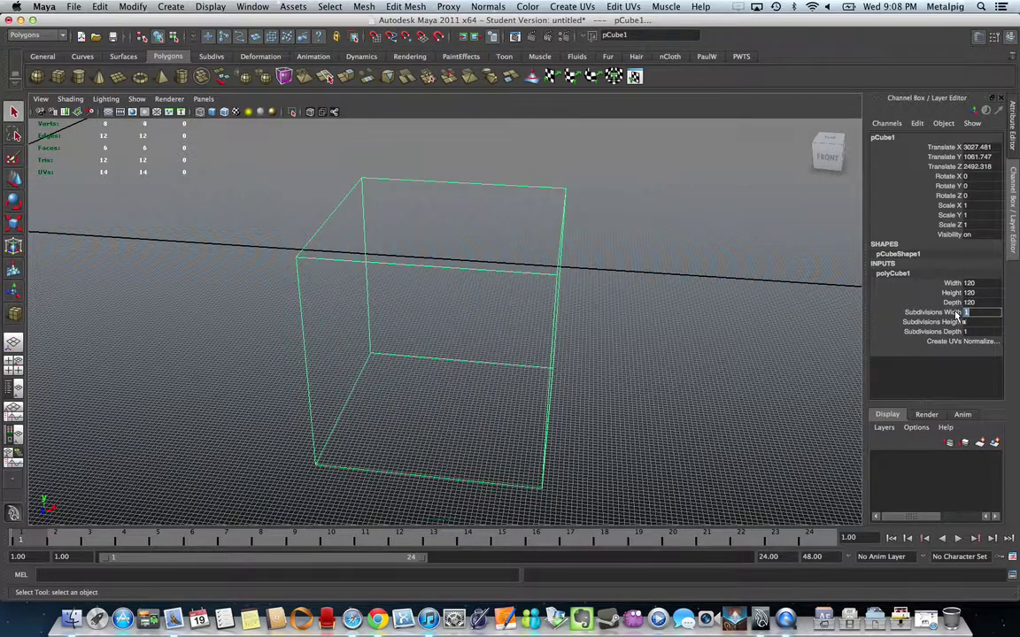
Move the cube to the world origin by setting Translate X, Y and Z to 0
middle_click_drag(428, 358, 642, 395, "alt")
right_click_drag(642, 395, 685, 398, "alt")
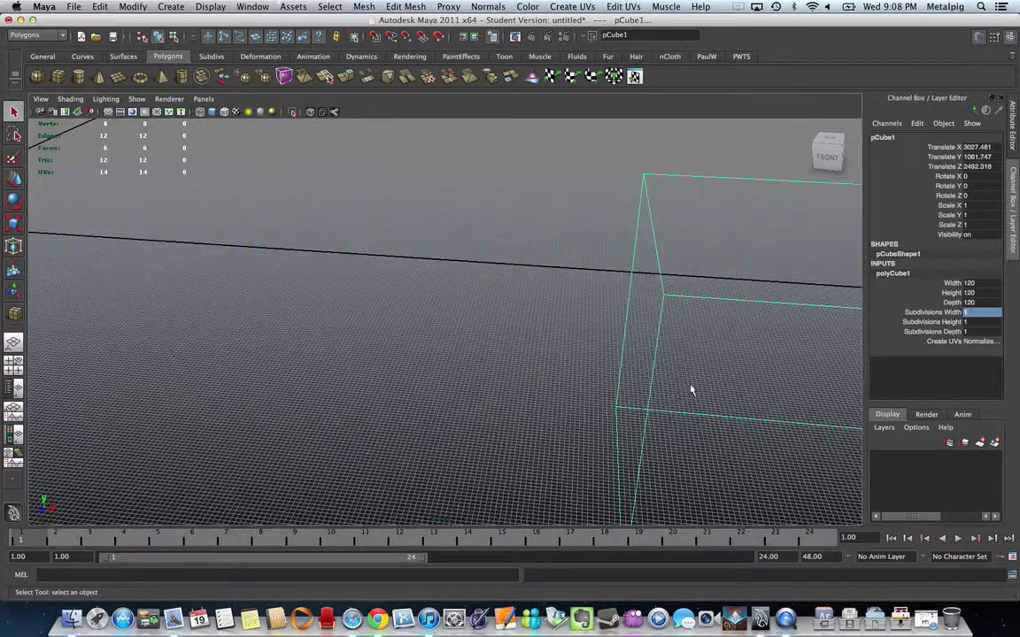
left_click(994, 166)
left_click_drag(985, 166, 985, 147)
type("0")
key("Return")
right_click_drag(687, 292, 378, 332, "alt")
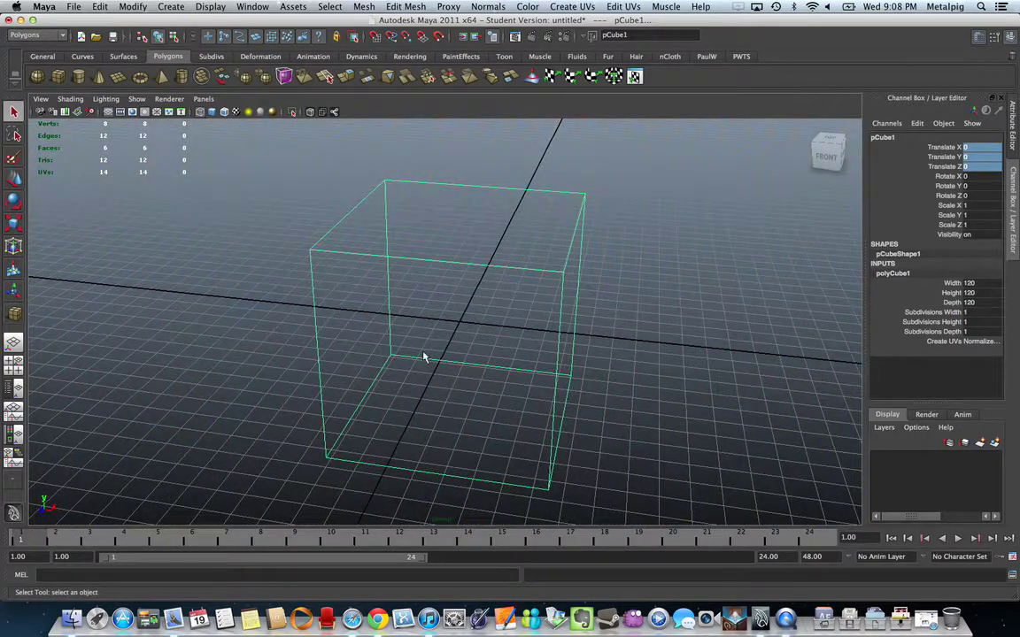
Switch the viewport to smooth shaded display and view the cube from a corner angle
key("5")
left_click_drag(622, 335, 578, 323, "alt")
left_click_drag(475, 352, 470, 132, "alt")
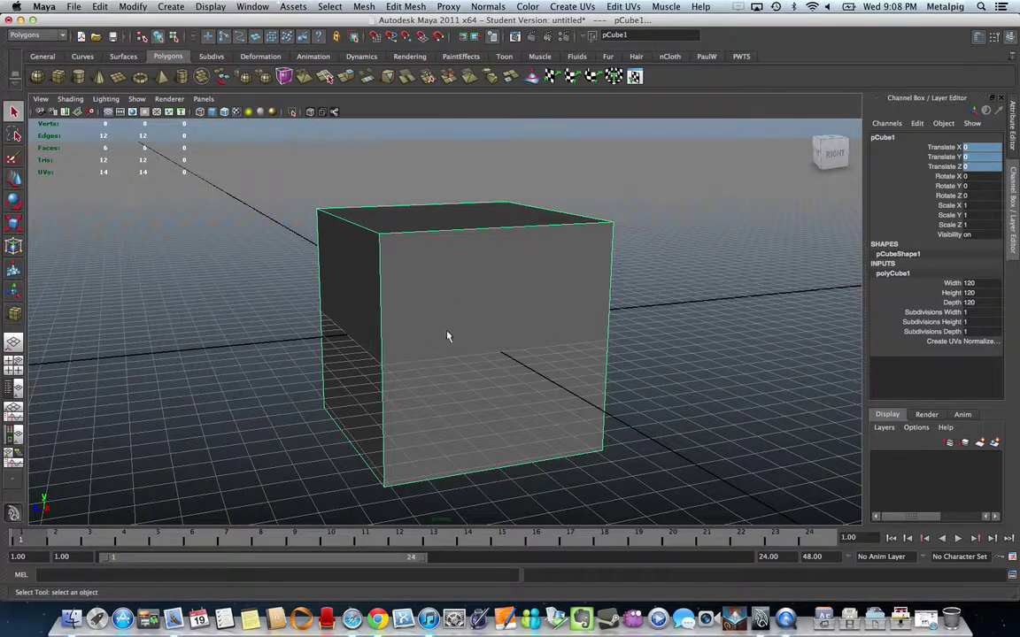
left_click_drag(445, 323, 579, 323, "alt")
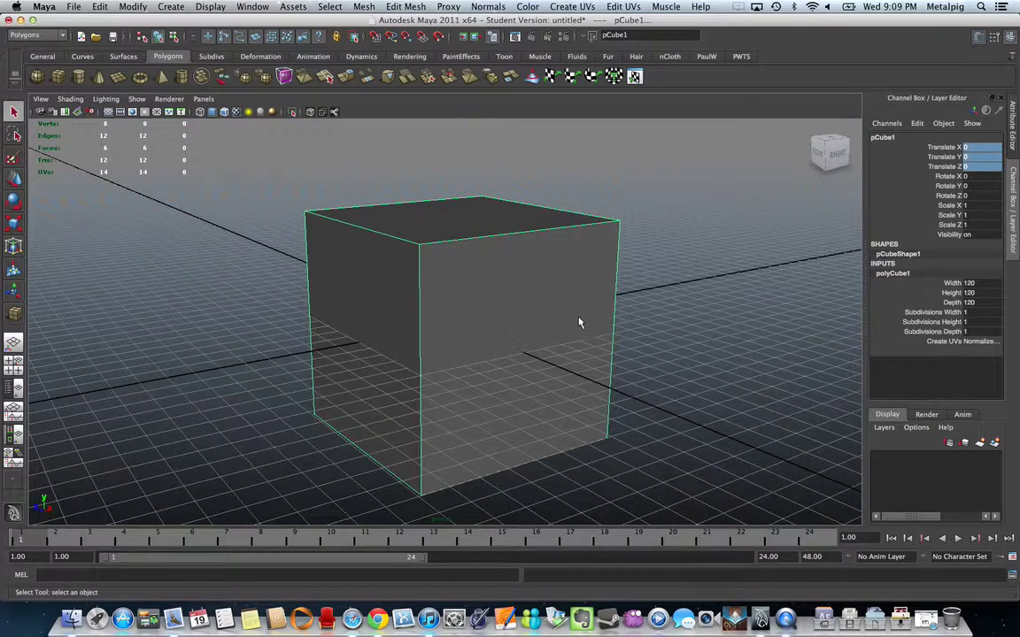
Unitize the cube's UVs in the UV Texture Editor so each face fills the 0–1 space, and close the editor
left_click(635, 78)
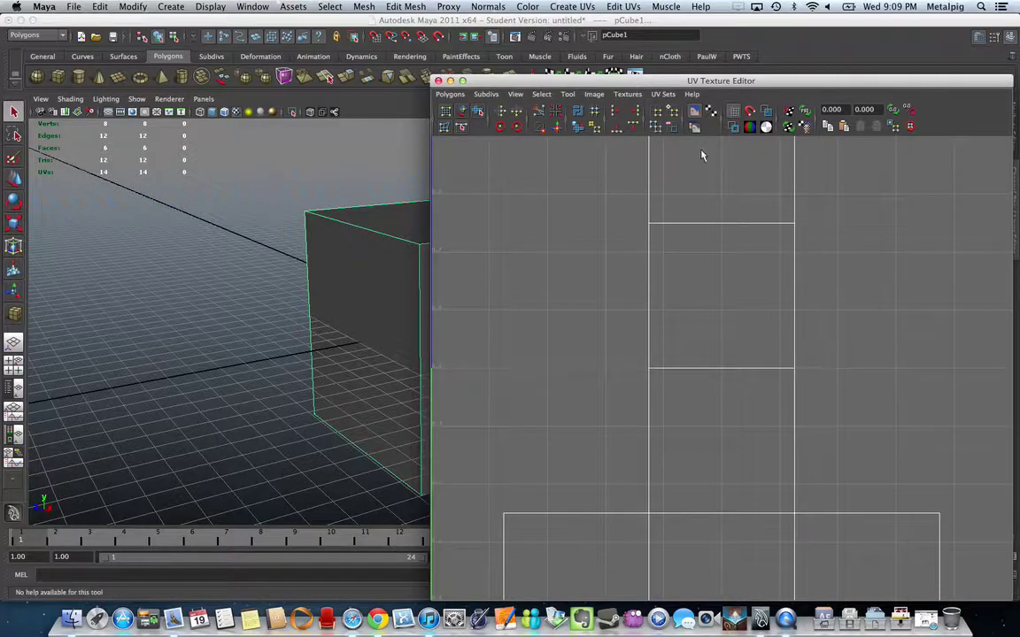
left_click(449, 94)
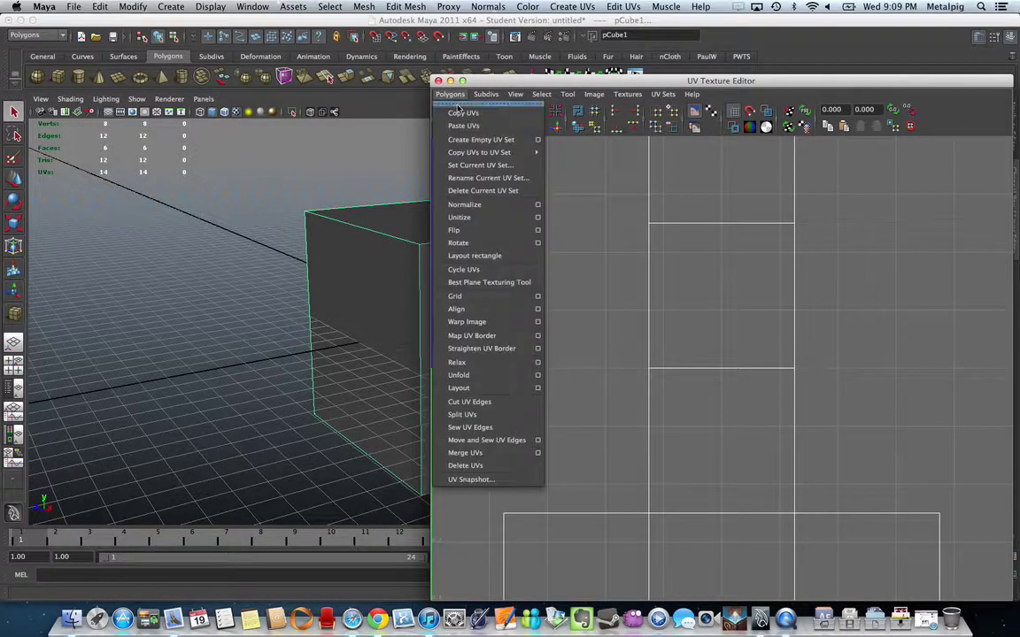
left_click(483, 219)
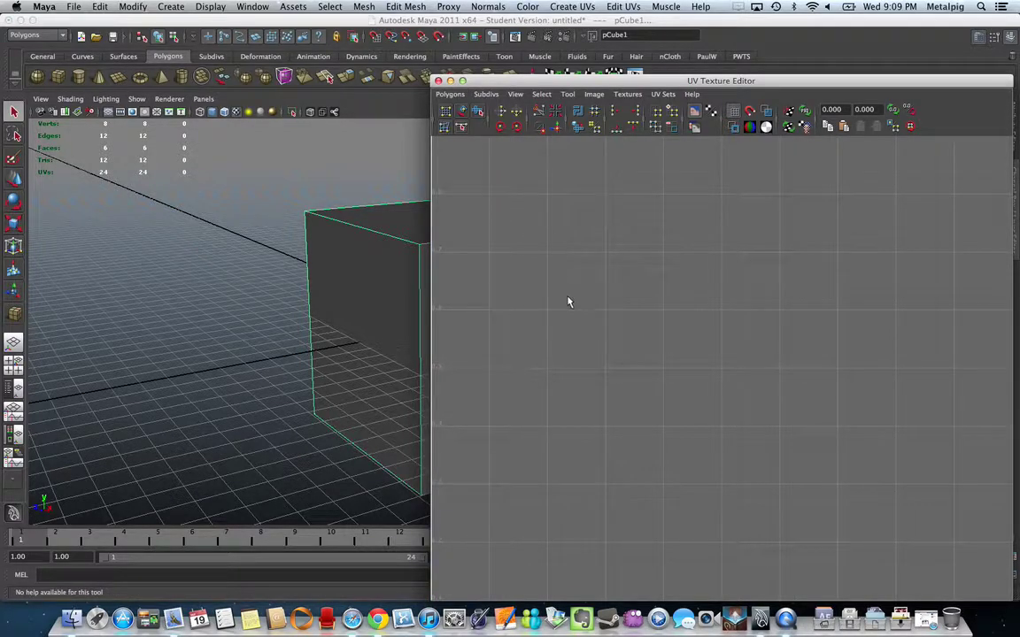
scroll(571, 302, "down", 5)
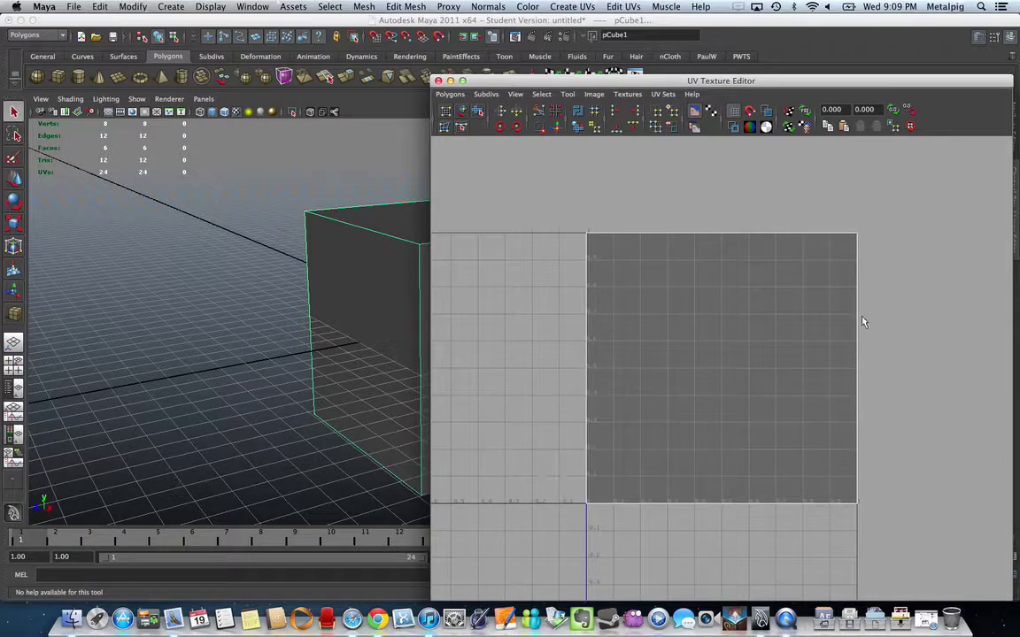
left_click_drag(704, 80, 563, 86)
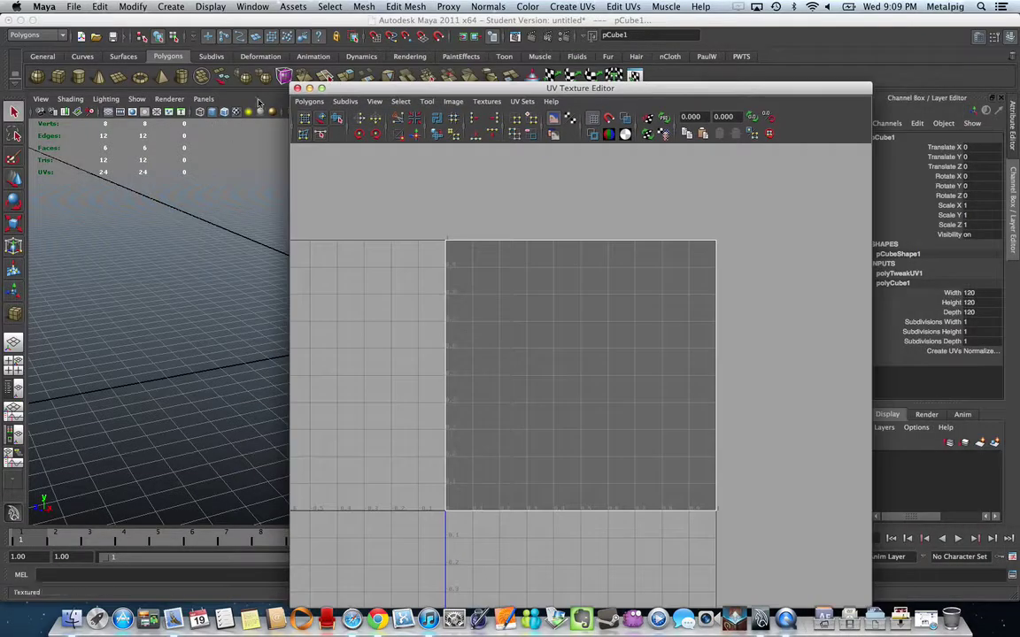
left_click(297, 88)
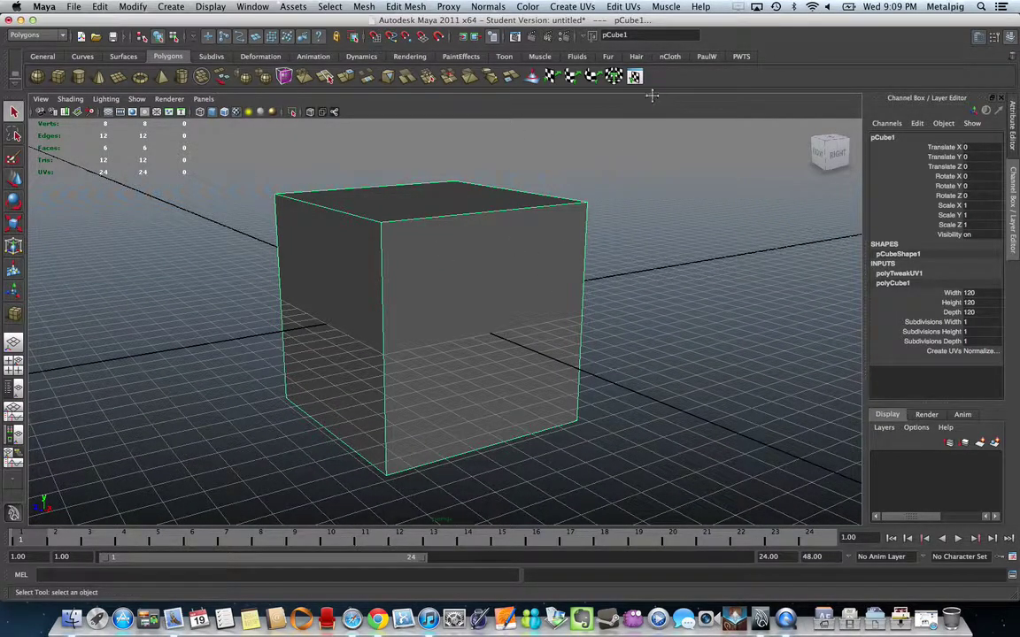
Create a Blinn material in the Hypershade and open its attributes
left_click(741, 57)
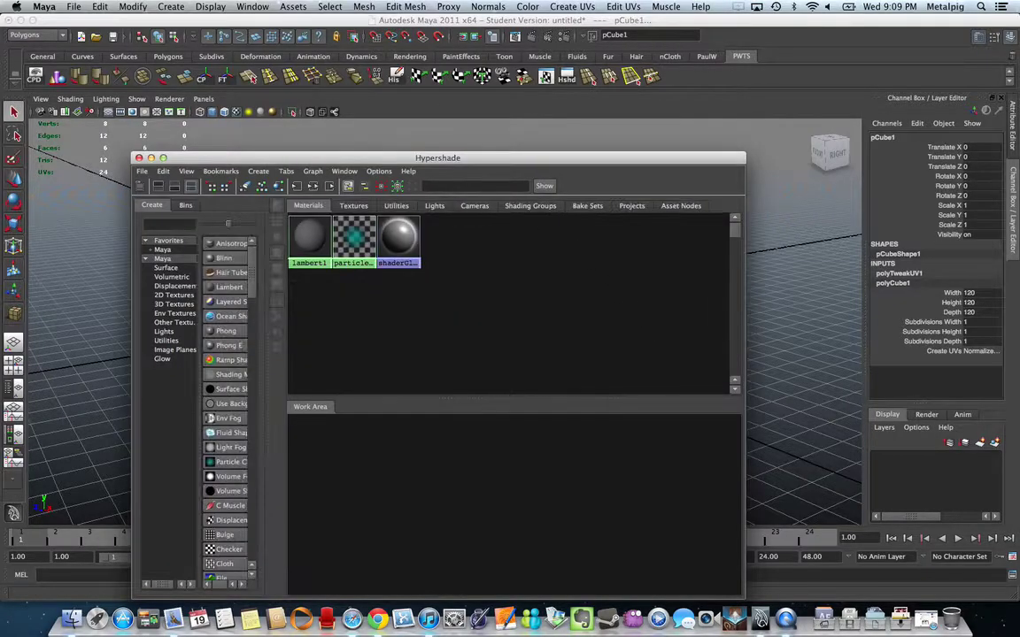
left_click_drag(481, 162, 827, 125)
left_click(570, 224)
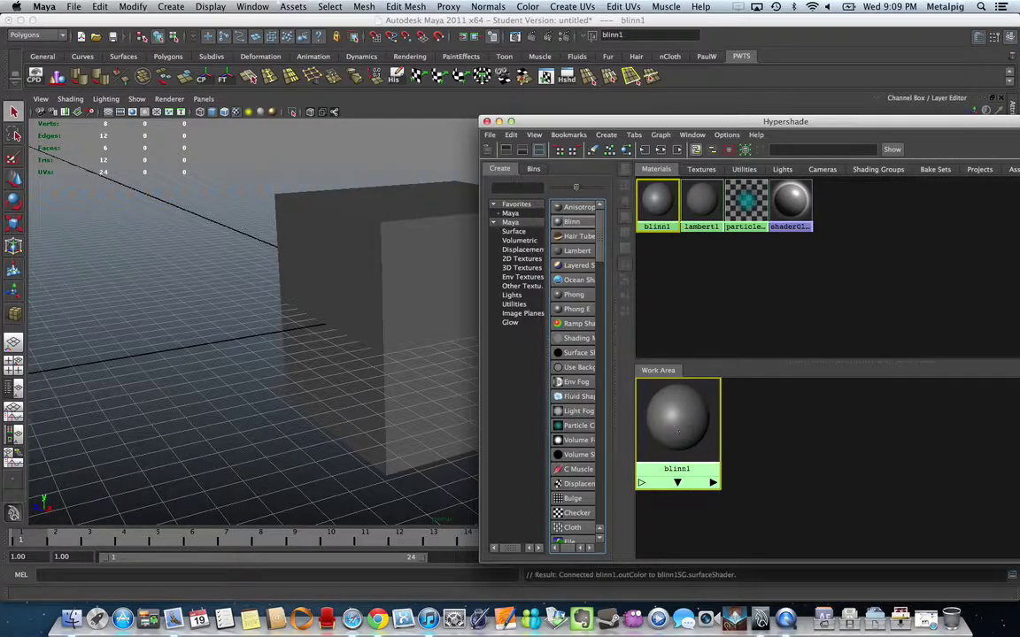
double_click(685, 429)
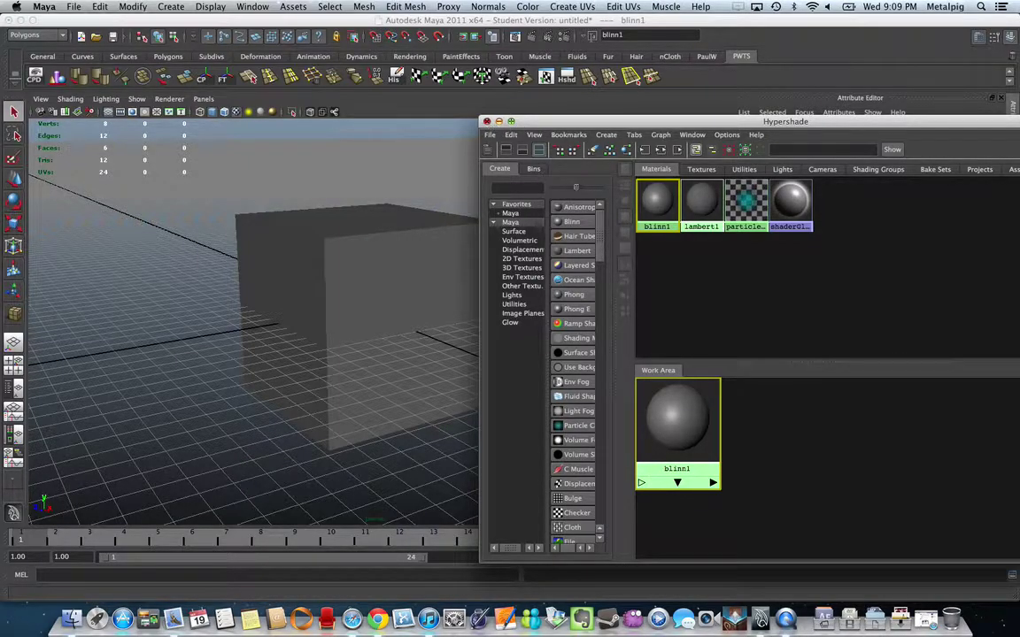
left_click(498, 121)
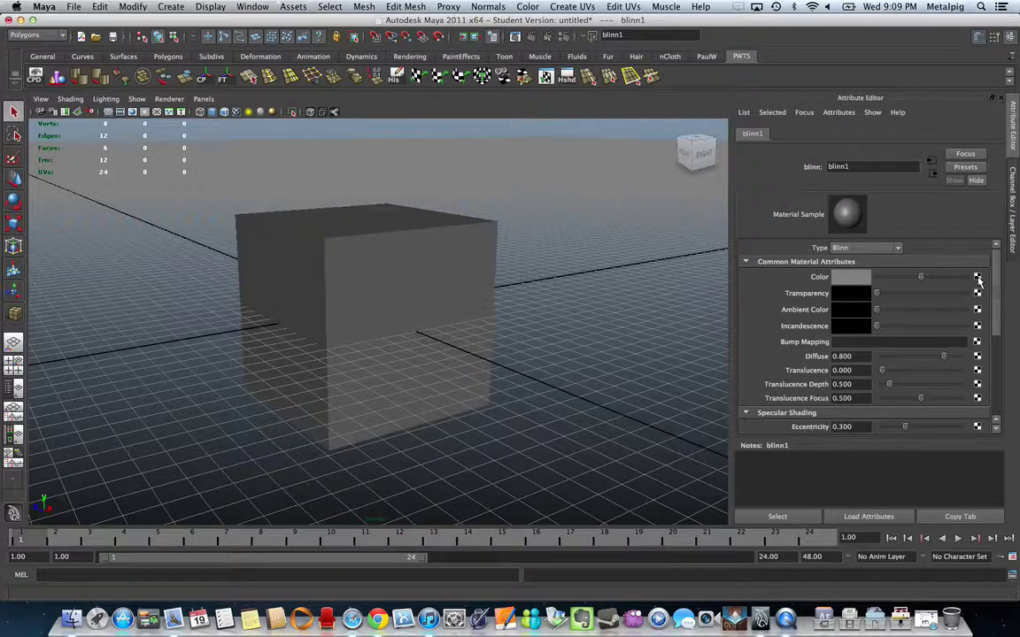
Map the Blinn material's Color to a file texture using BrickRed.tga from the project's textures folder
left_click(978, 278)
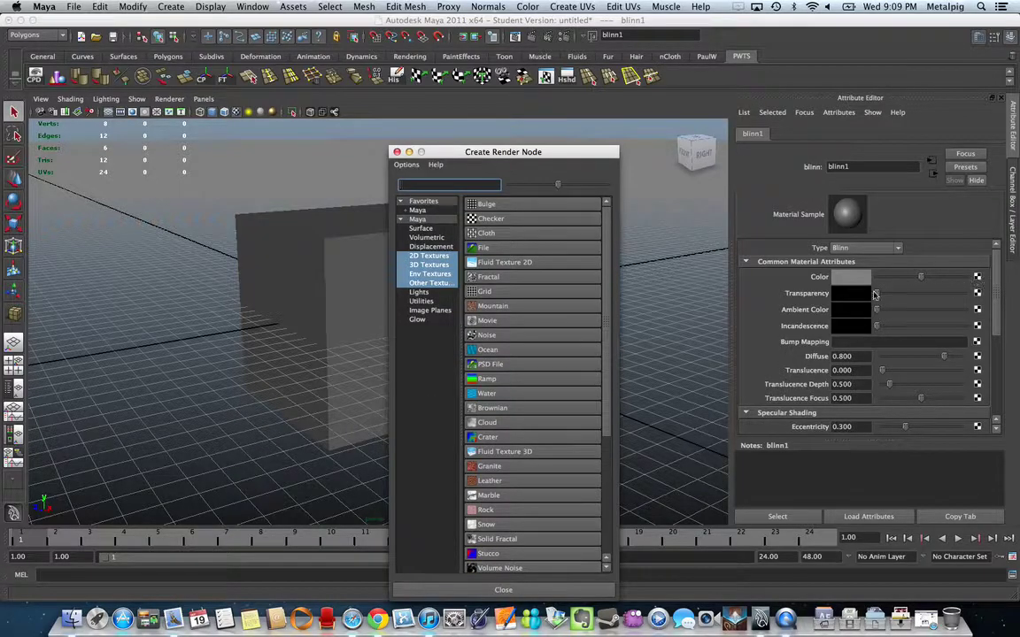
left_click(483, 248)
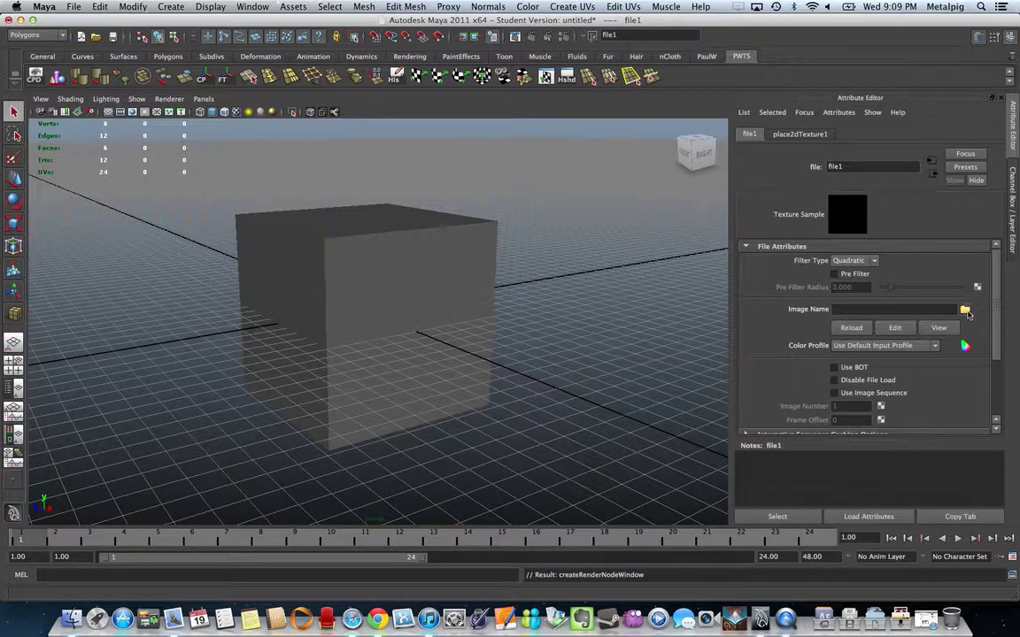
left_click(965, 310)
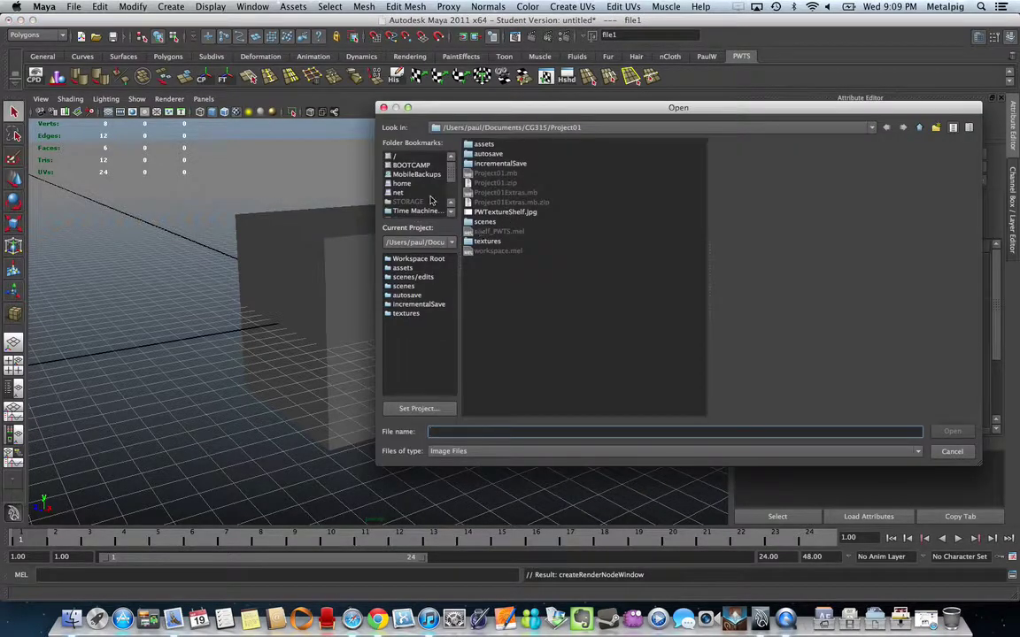
double_click(487, 241)
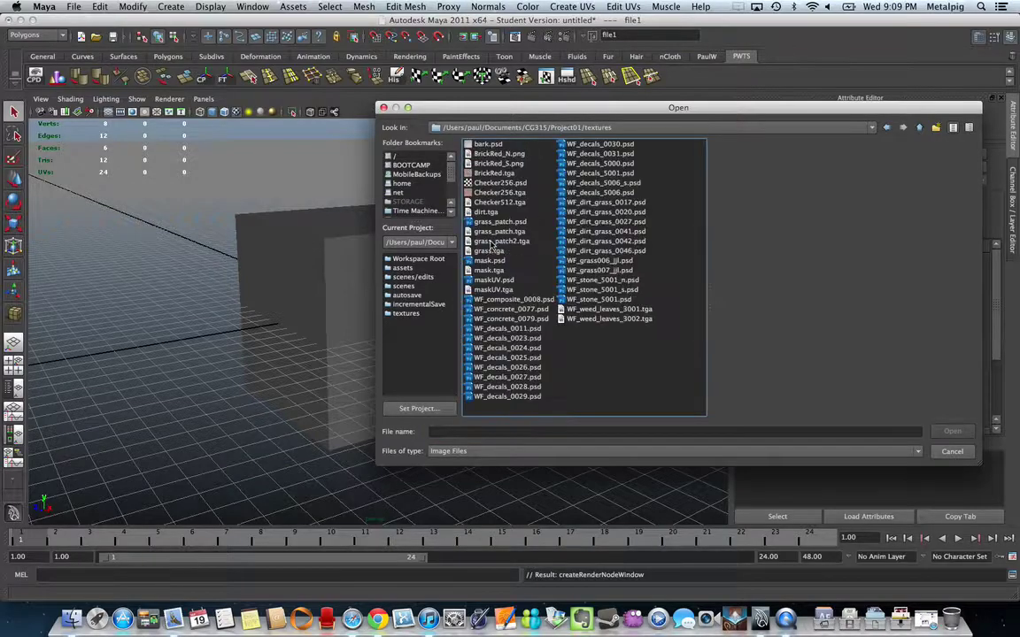
left_click(494, 174)
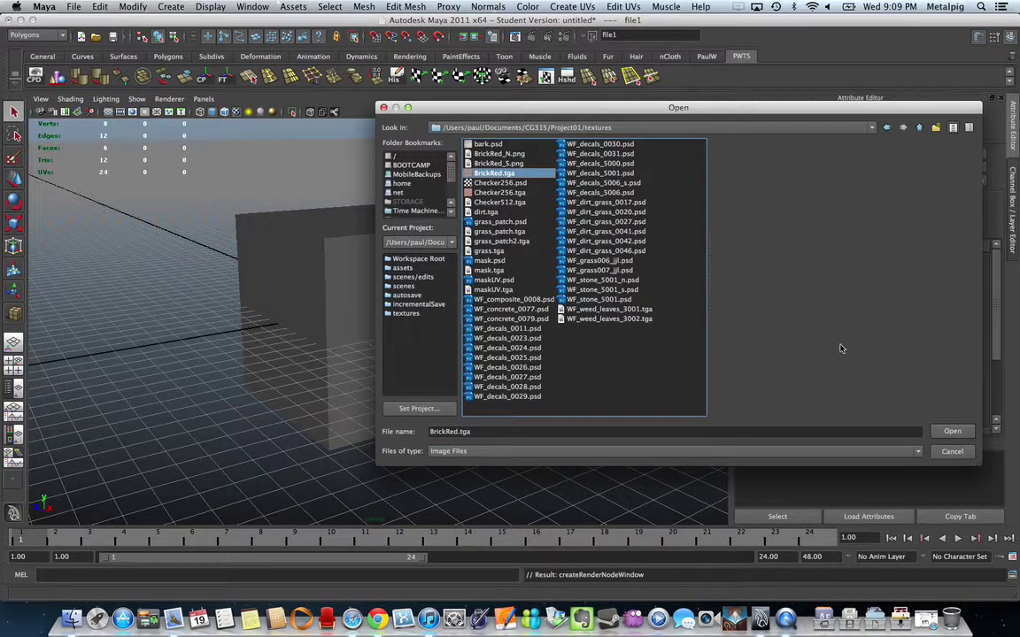
left_click(954, 433)
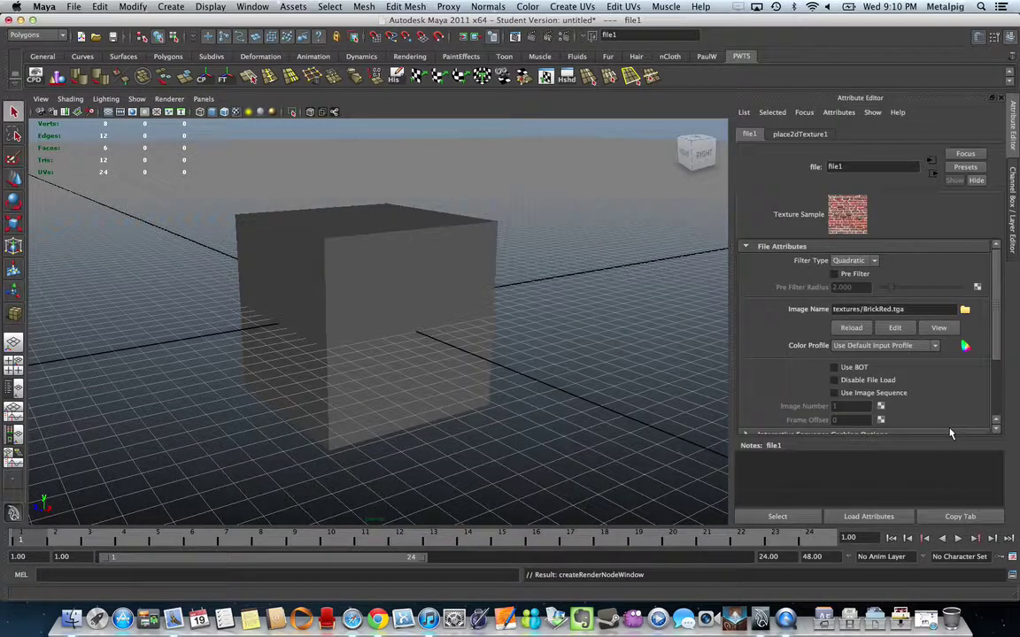
Assign the brick-textured Blinn material to the cube from the Hypershade
left_click(429, 282)
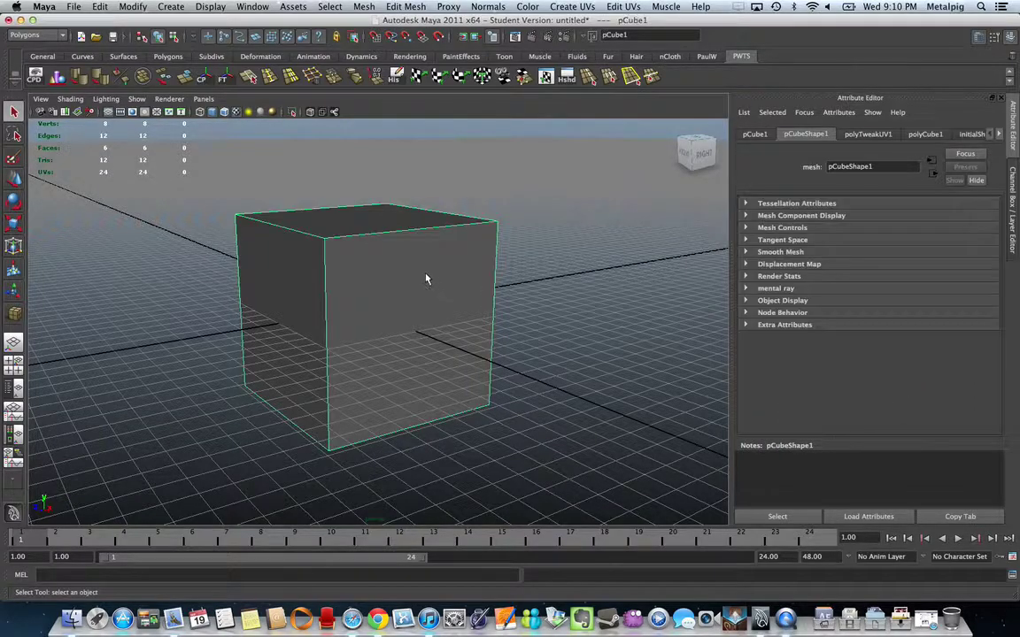
left_click(506, 71)
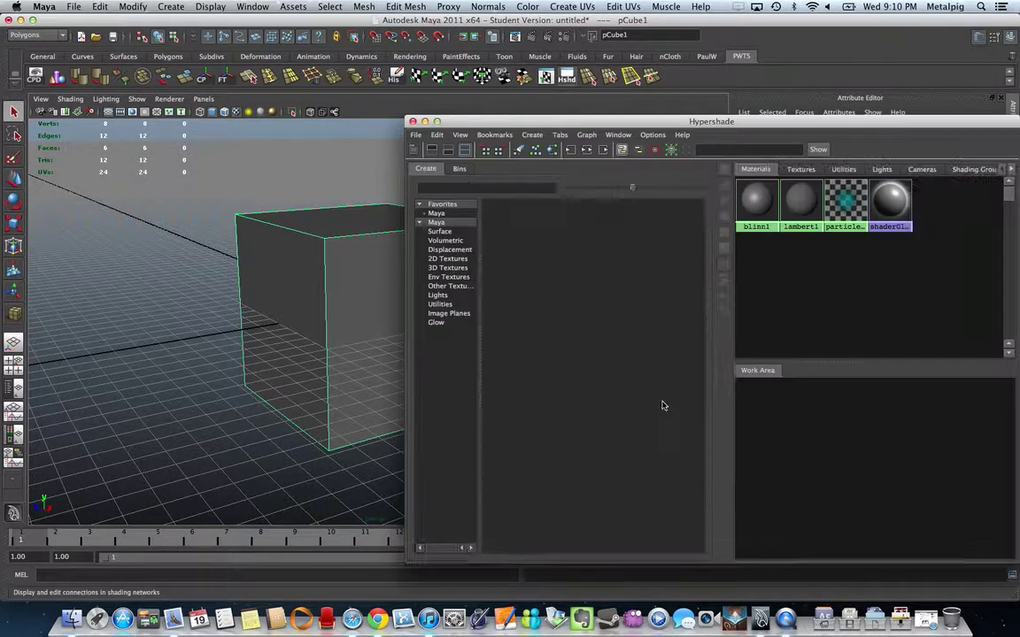
right_click_drag(582, 204, 589, 183)
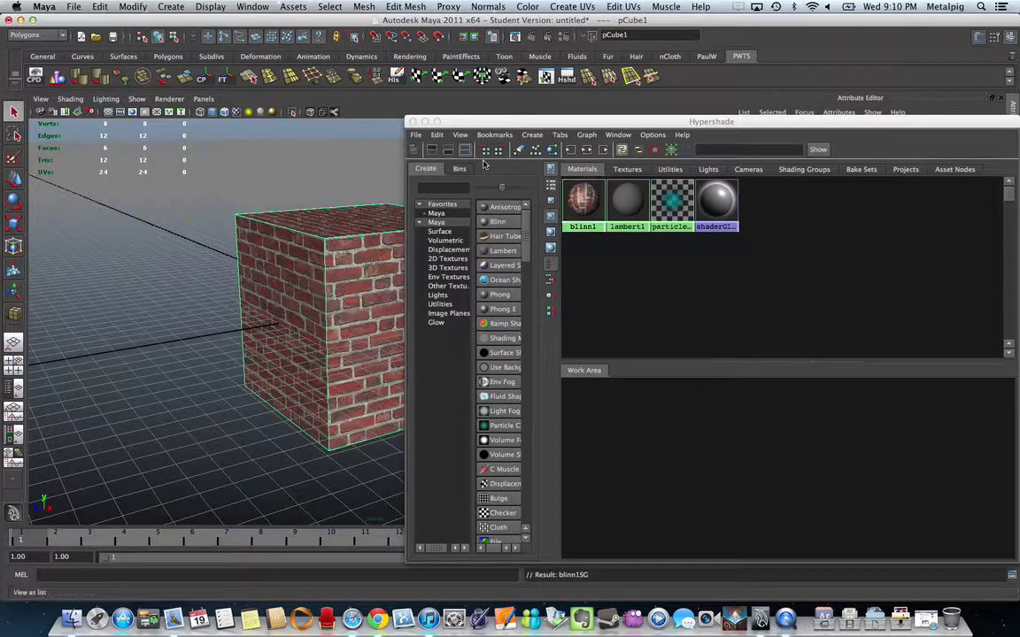
Reassign the brick-textured Blinn material to the selected cube and close the Hypershade
right_click(582, 202)
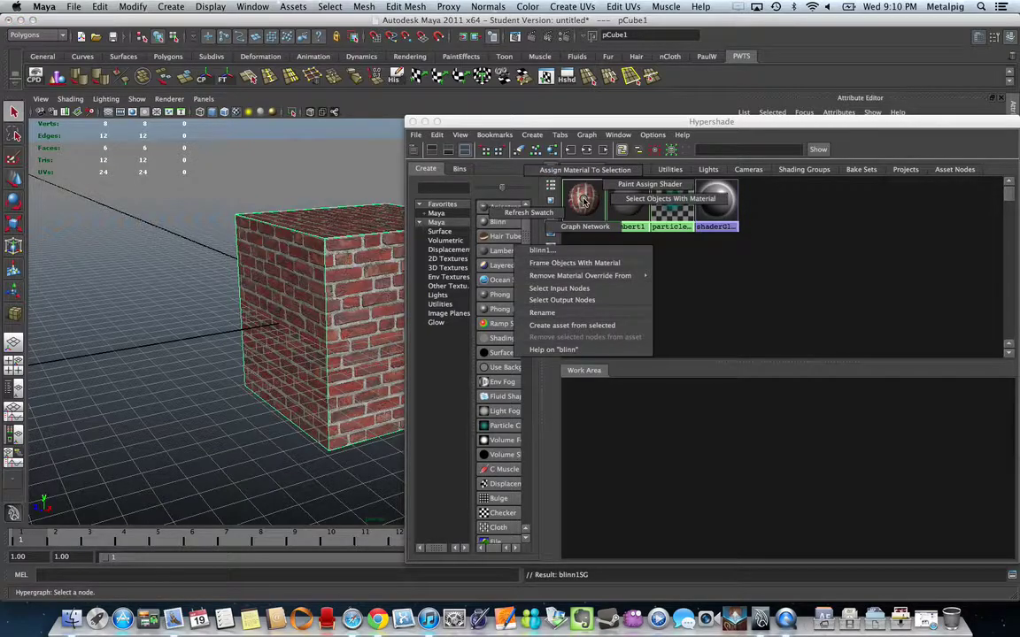
right_click_drag(583, 198, 522, 170)
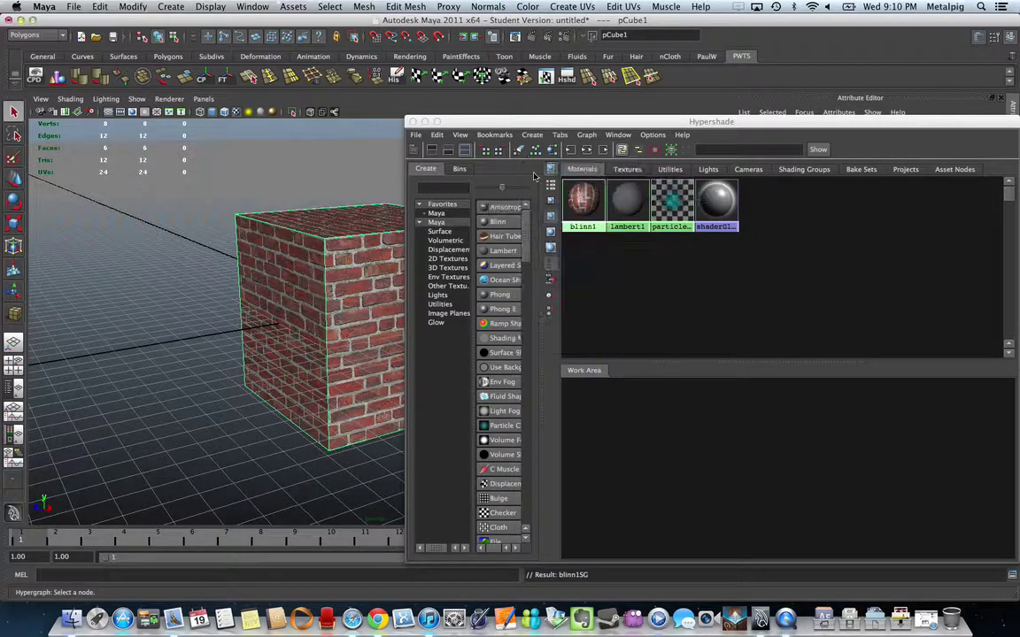
left_click(411, 121)
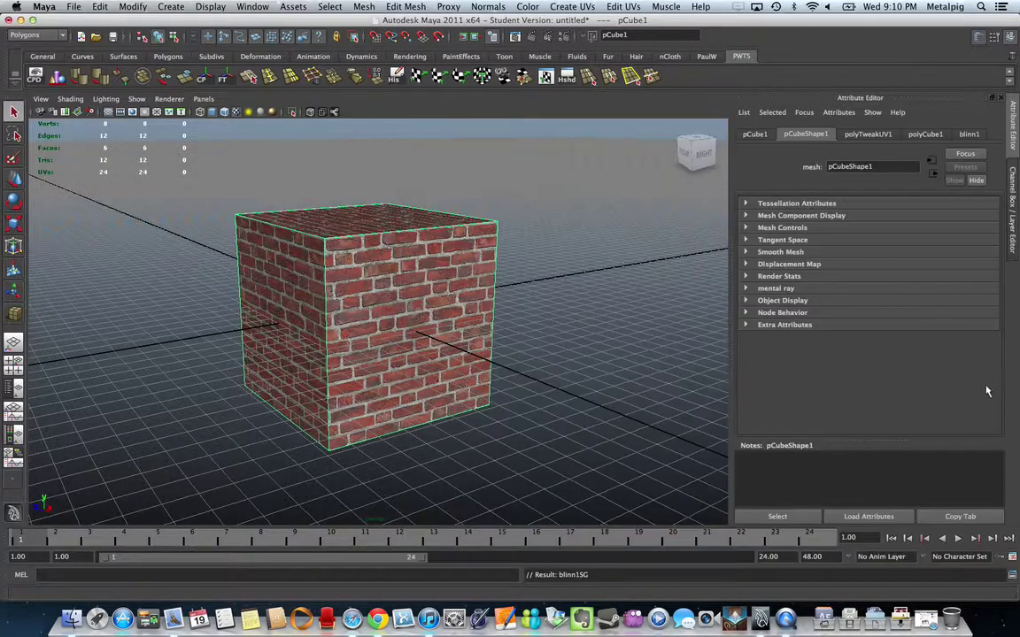
left_click_drag(392, 235, 380, 274, "alt")
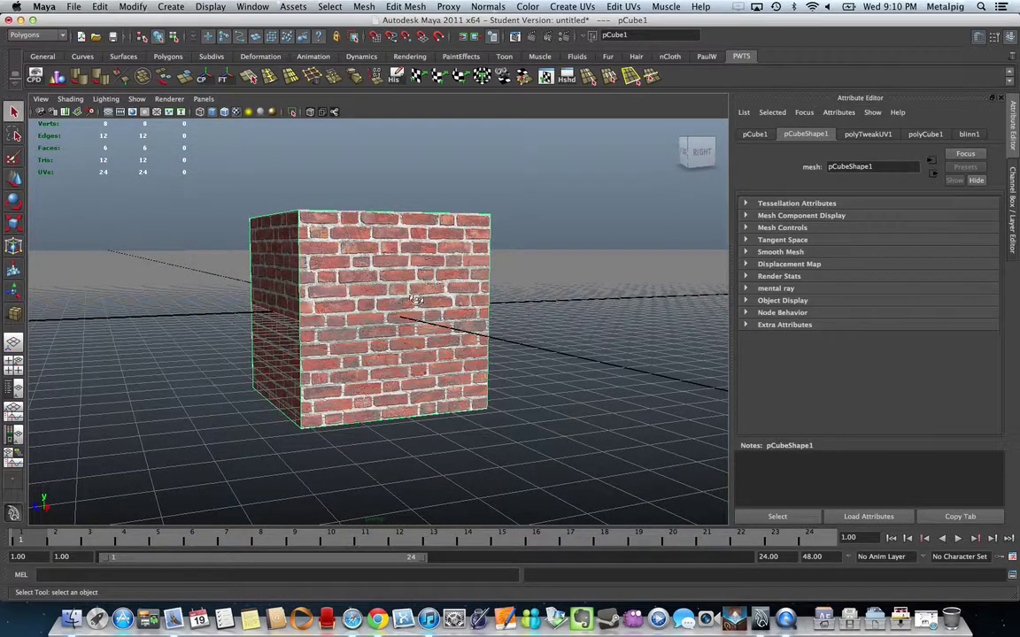
left_click(756, 7)
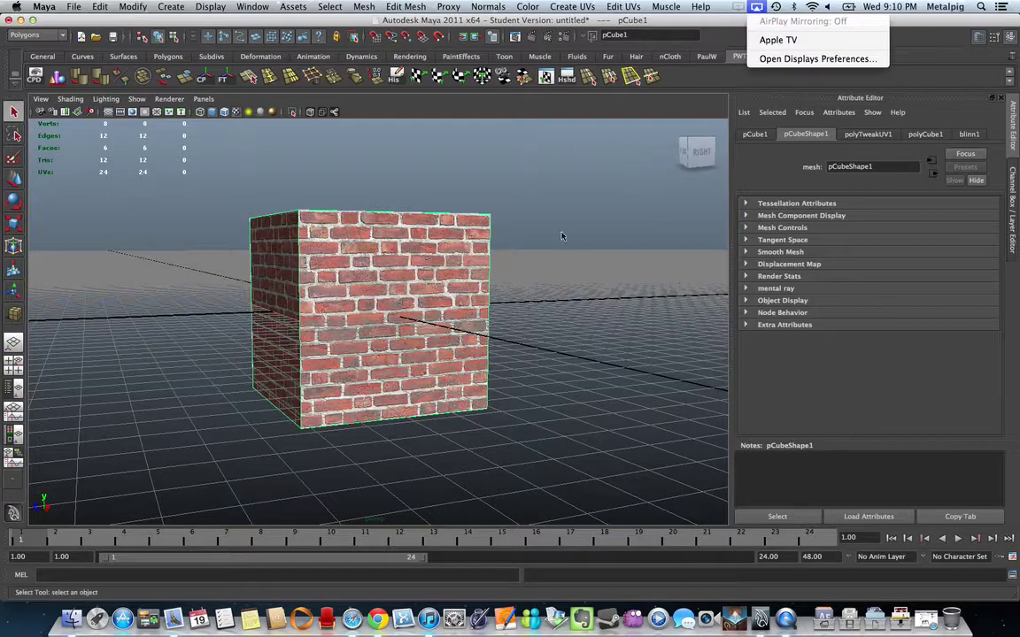
Reopen the Blinn material's attributes by selecting it in the Hypershade, and close the Hypershade
left_click(567, 78)
left_click(567, 78)
left_click(582, 200)
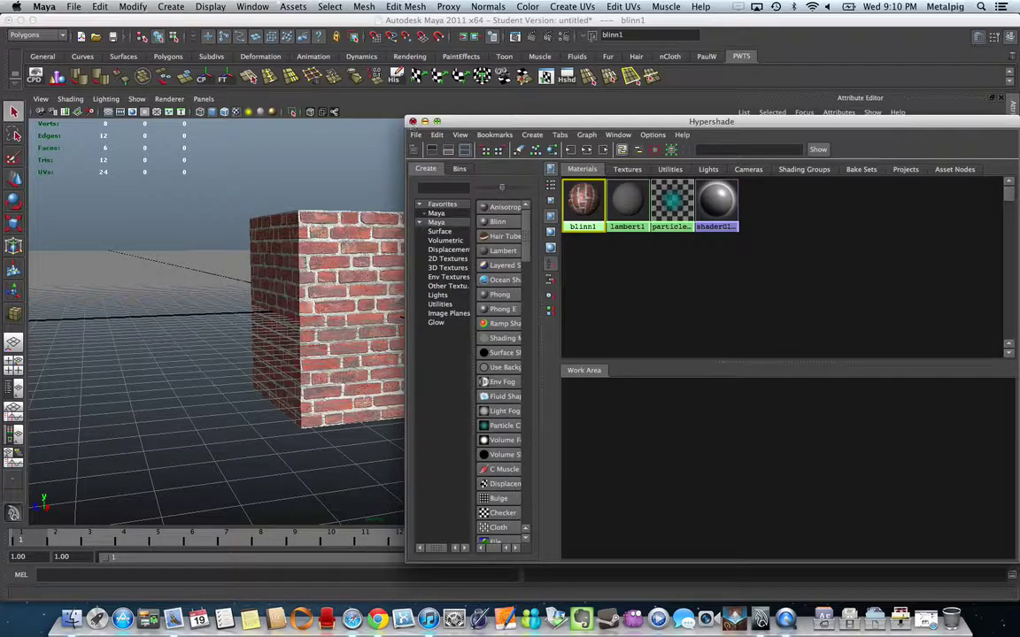
left_click(412, 121)
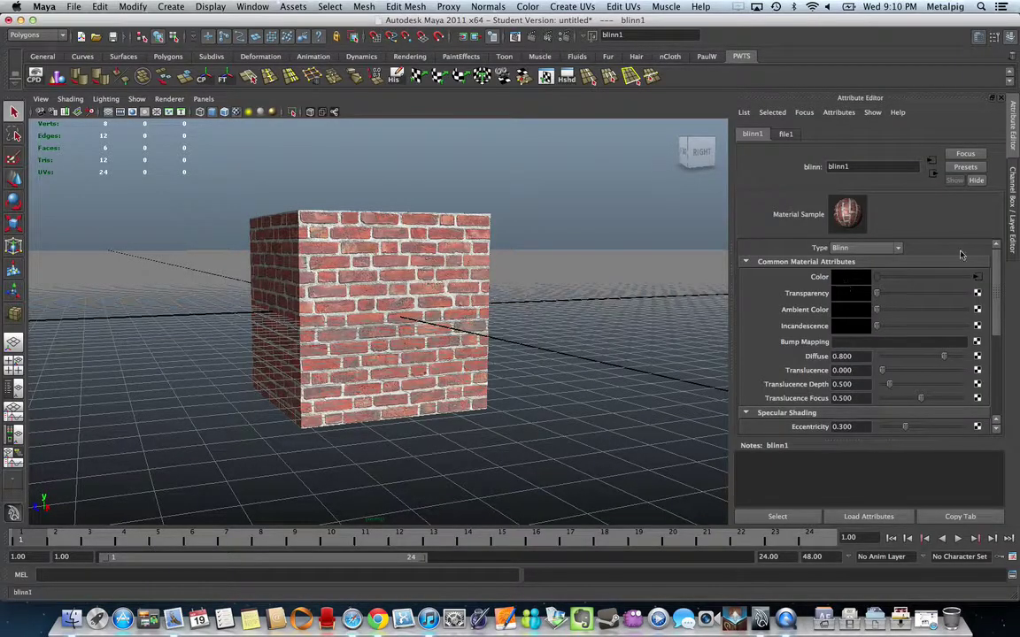
scroll(888, 380, "down", 2)
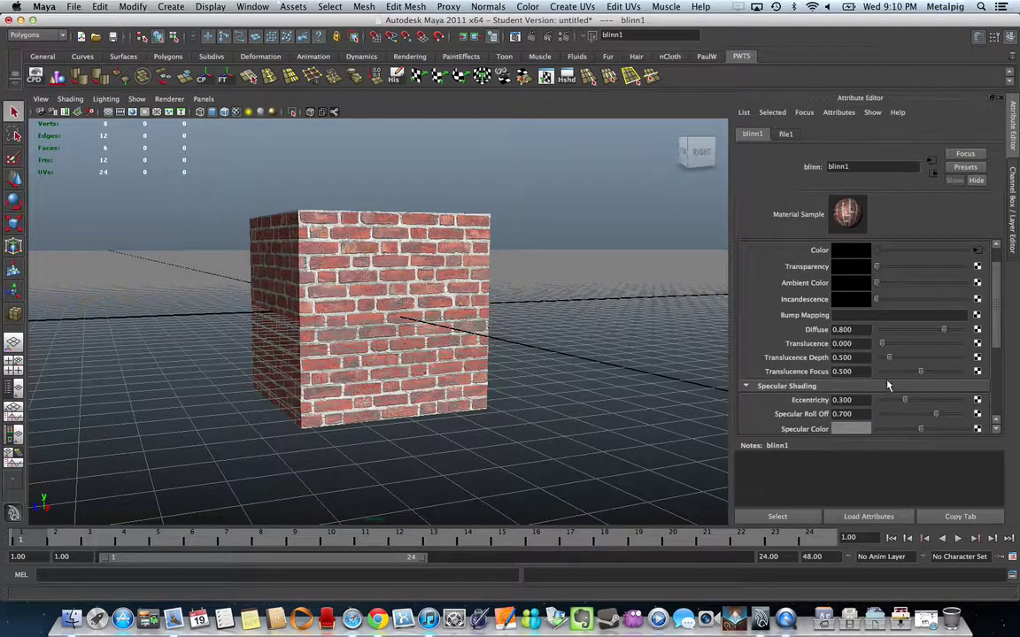
scroll(885, 376, "down", 1)
scroll(868, 339, "up", 3)
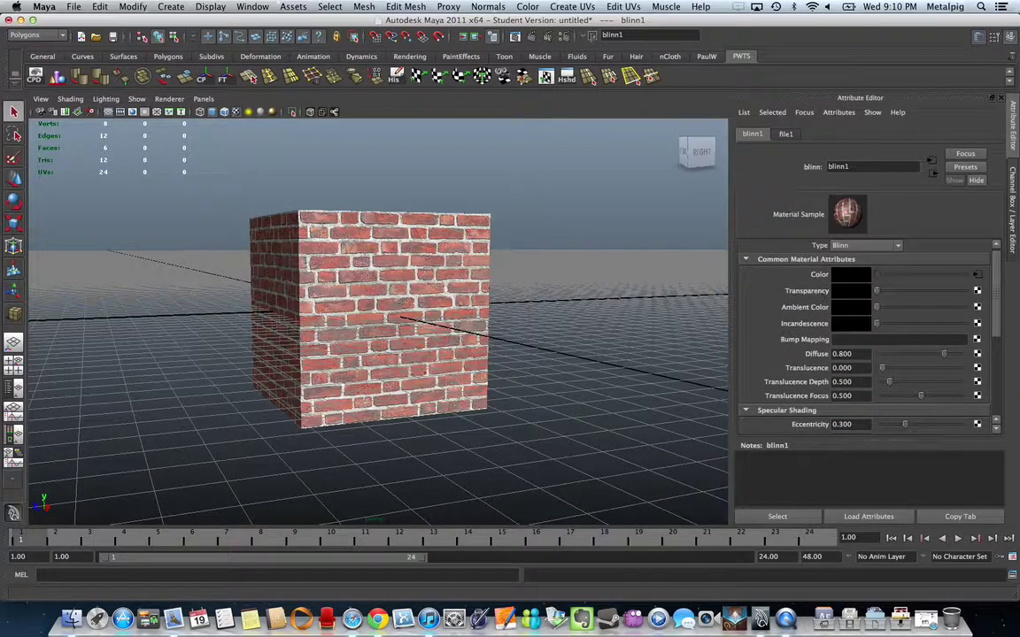
Map the Blinn material's Bump Mapping to a file texture and use it as Tangent Space Normals
left_click(978, 340)
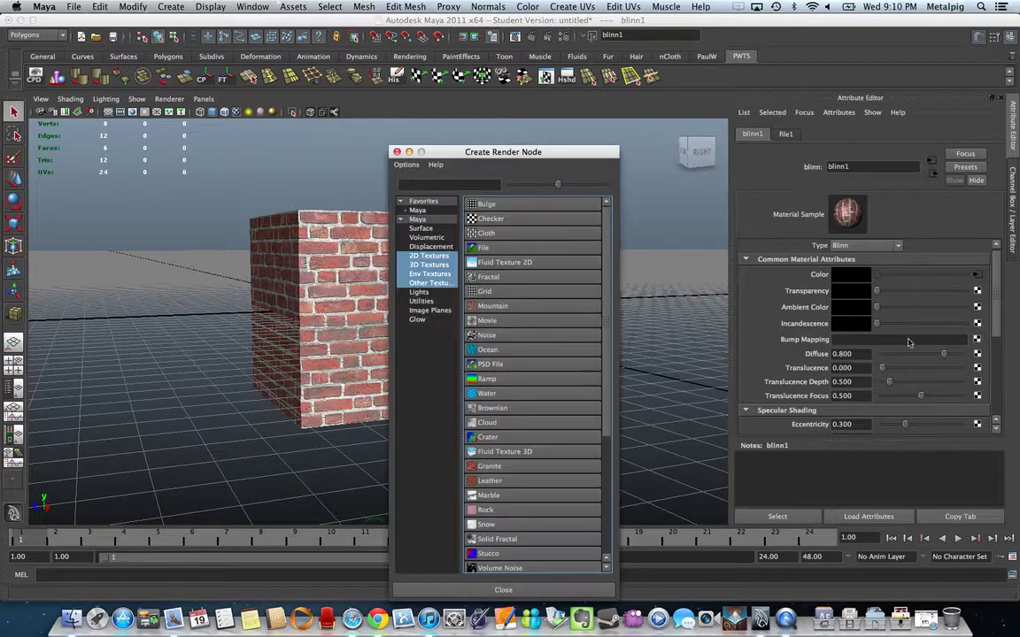
left_click(478, 247)
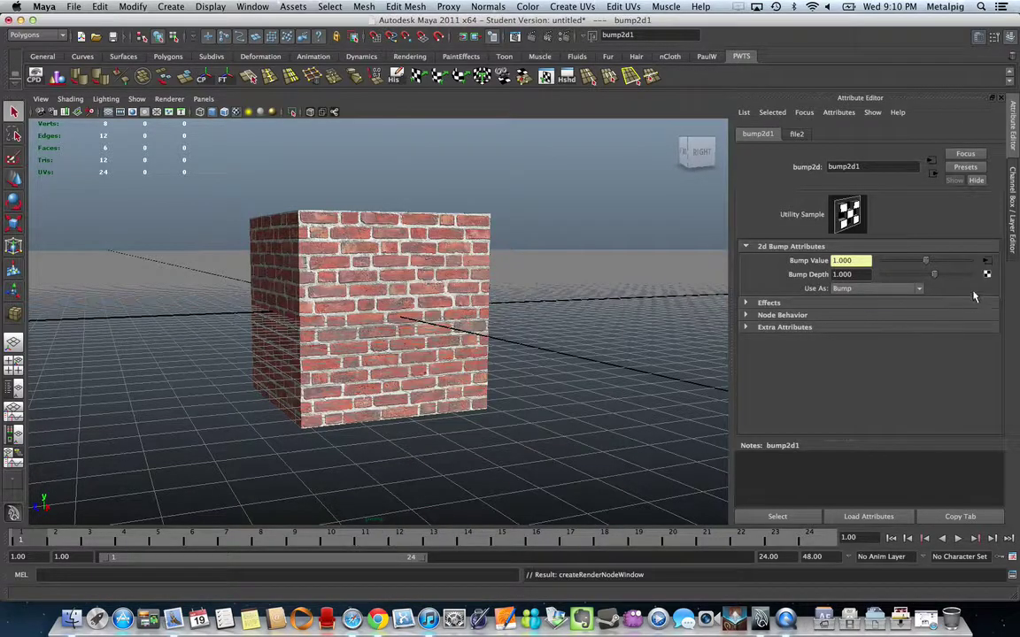
left_click(919, 289)
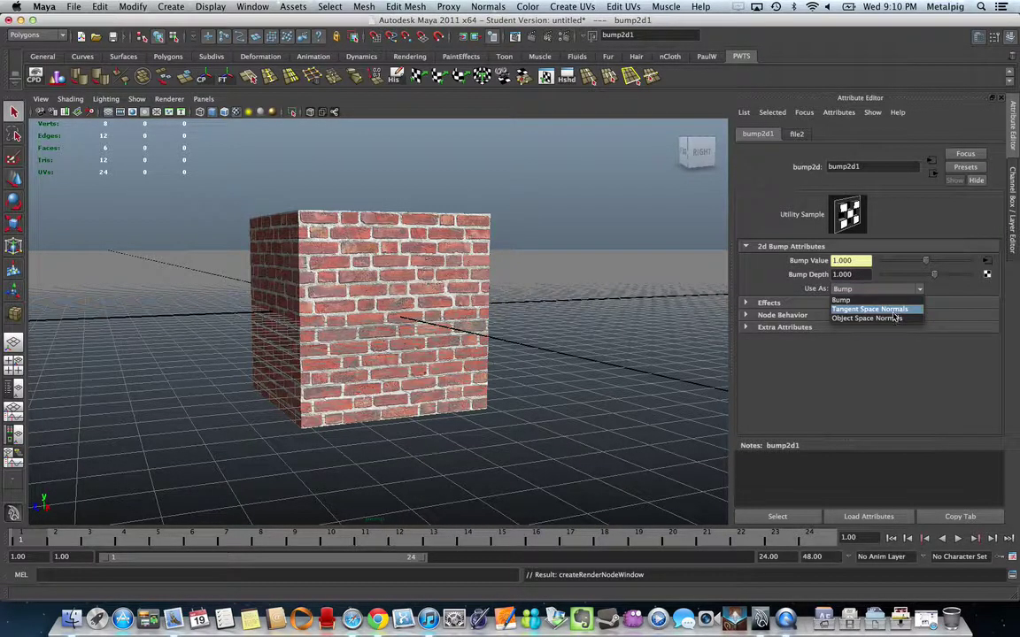
left_click(893, 312)
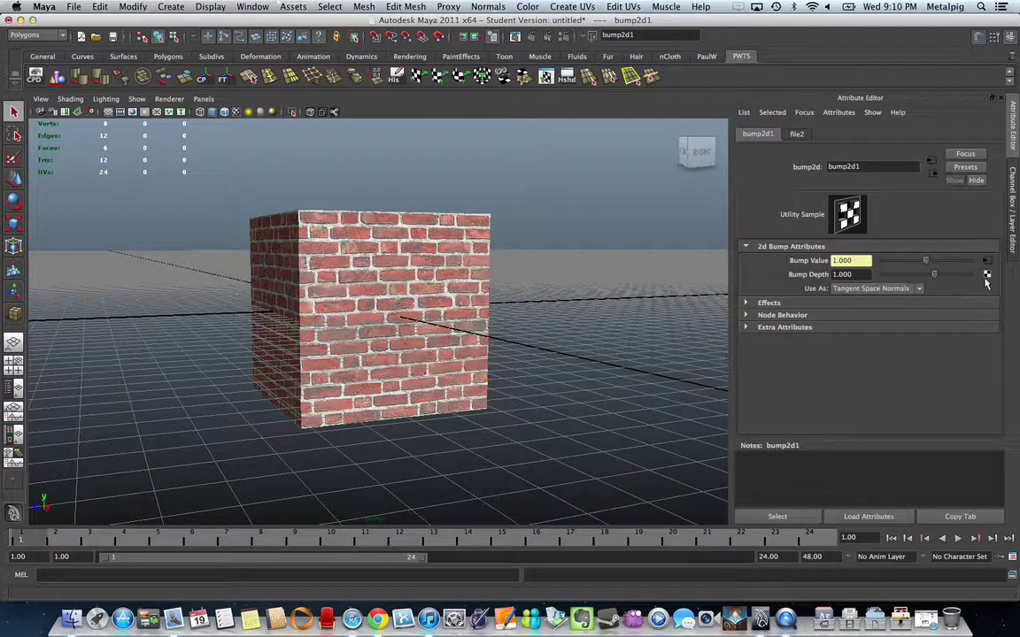
Load BrickRed_N.png from the project's textures folder as the bump file's image, and return to the bump node's attributes
left_click(799, 135)
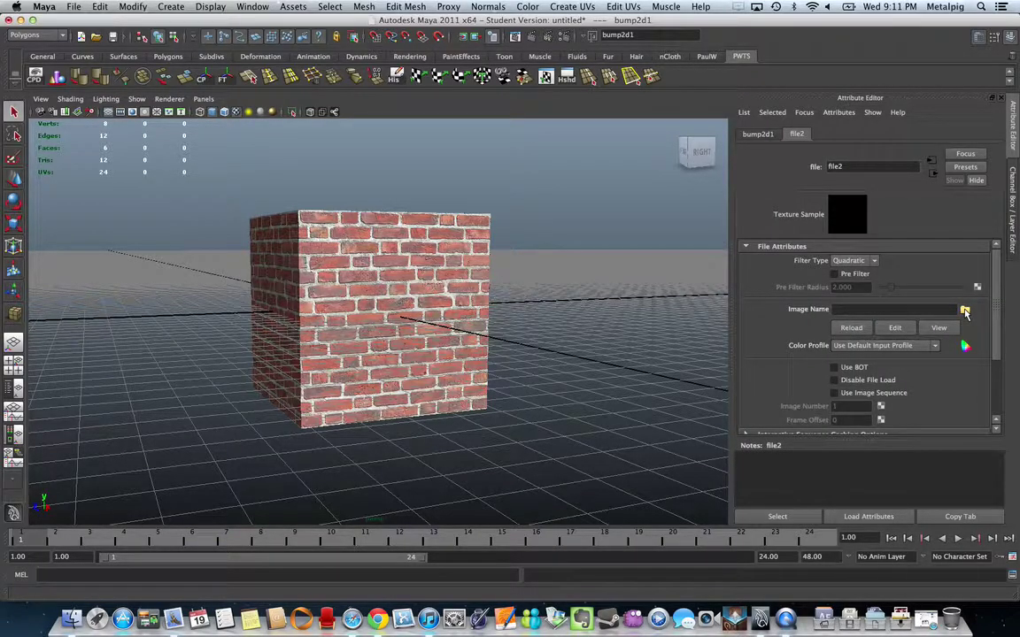
left_click(965, 312)
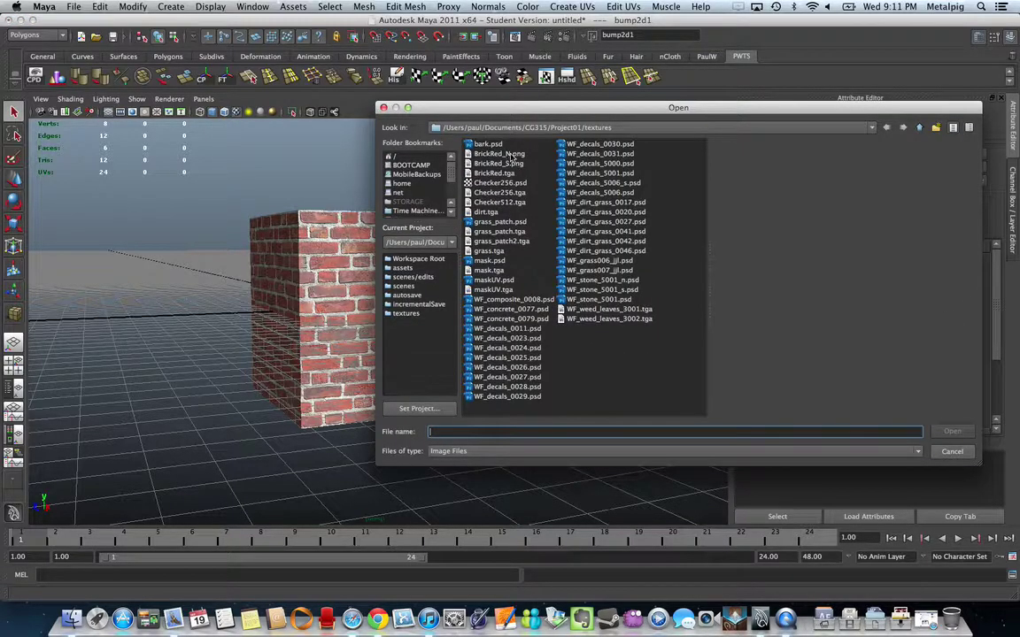
left_click(482, 154)
key("Return")
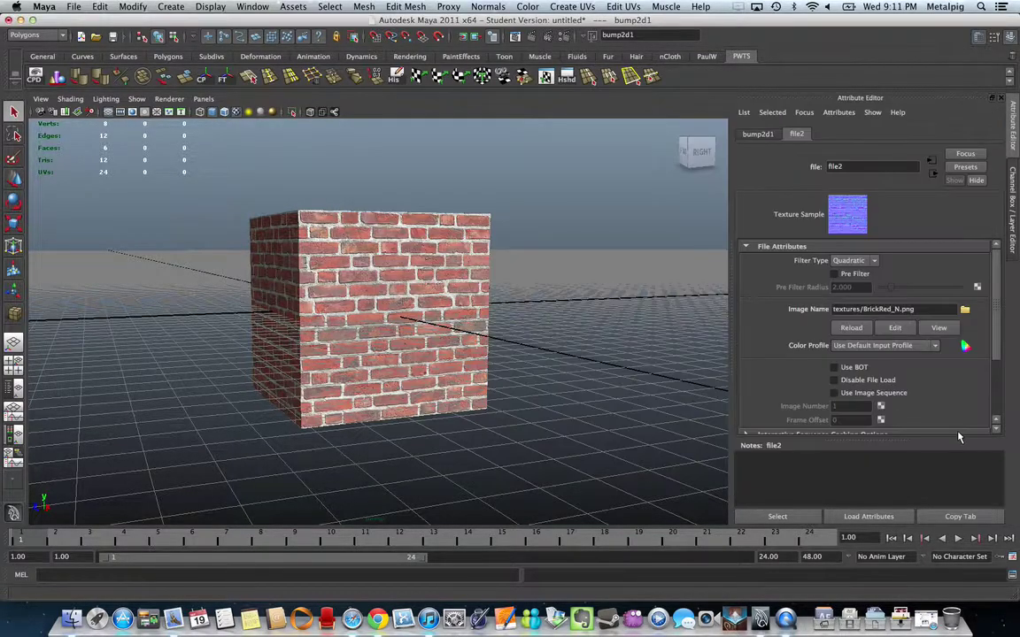
left_click(757, 134)
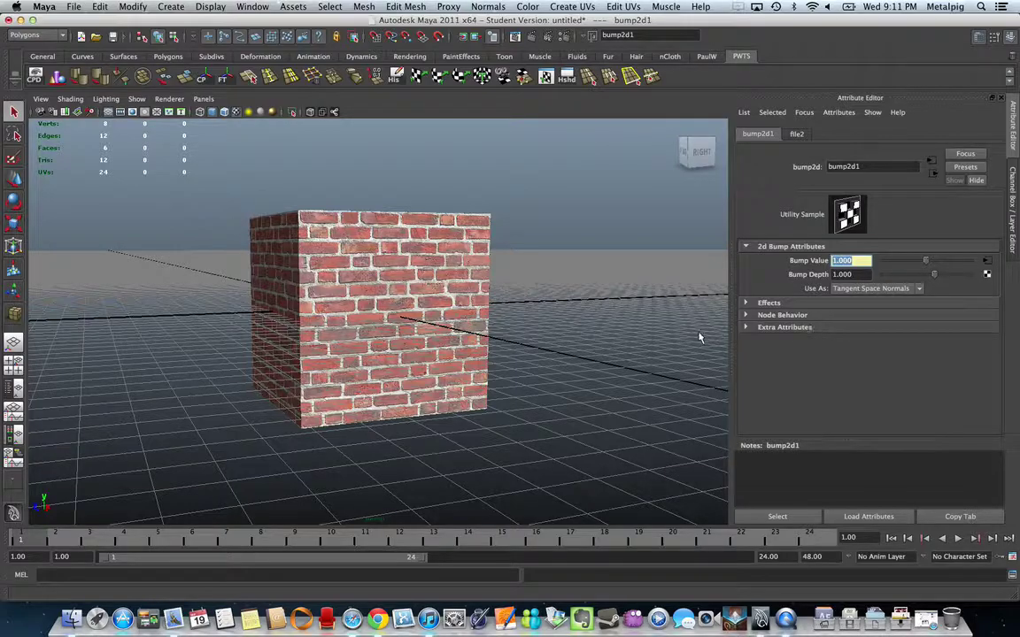
Map the Blinn material's Specular Color to a file texture using BrickRed_S.png from the project's textures folder
left_click_drag(350, 285, 404, 314, "alt")
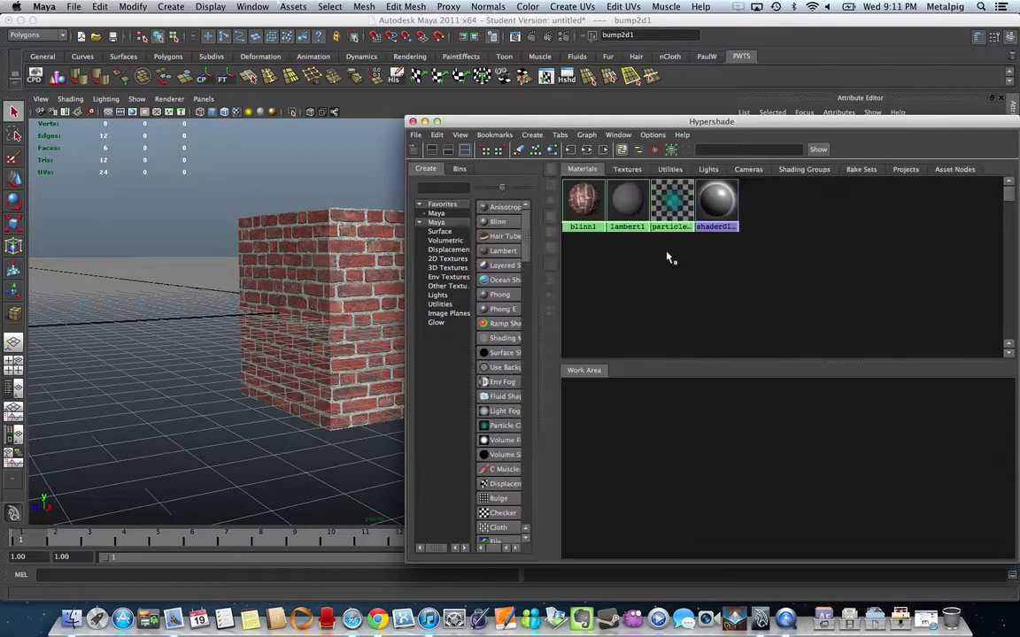
left_click(582, 203)
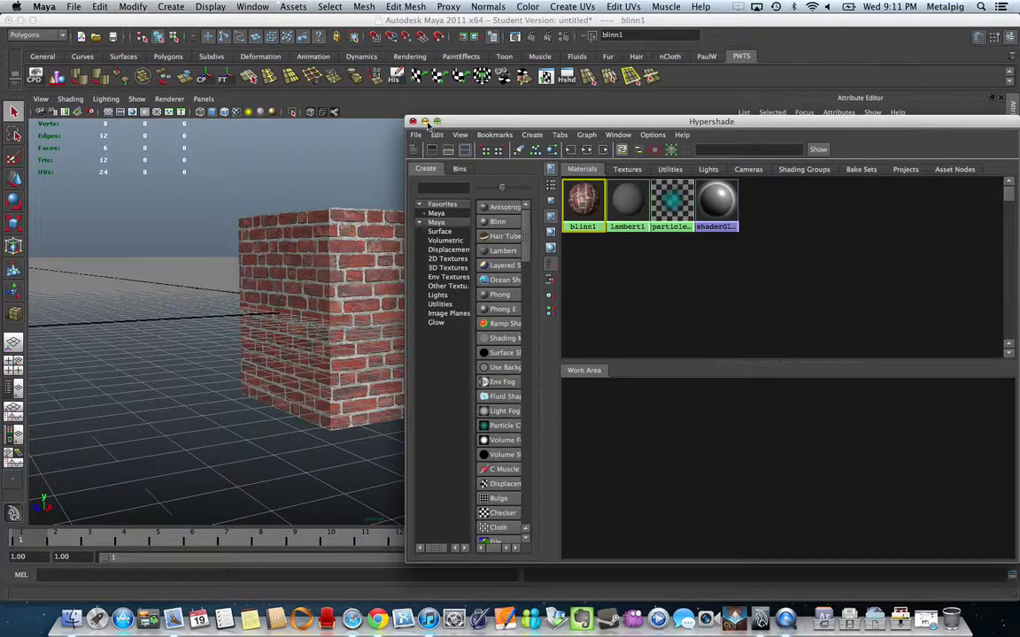
left_click(424, 121)
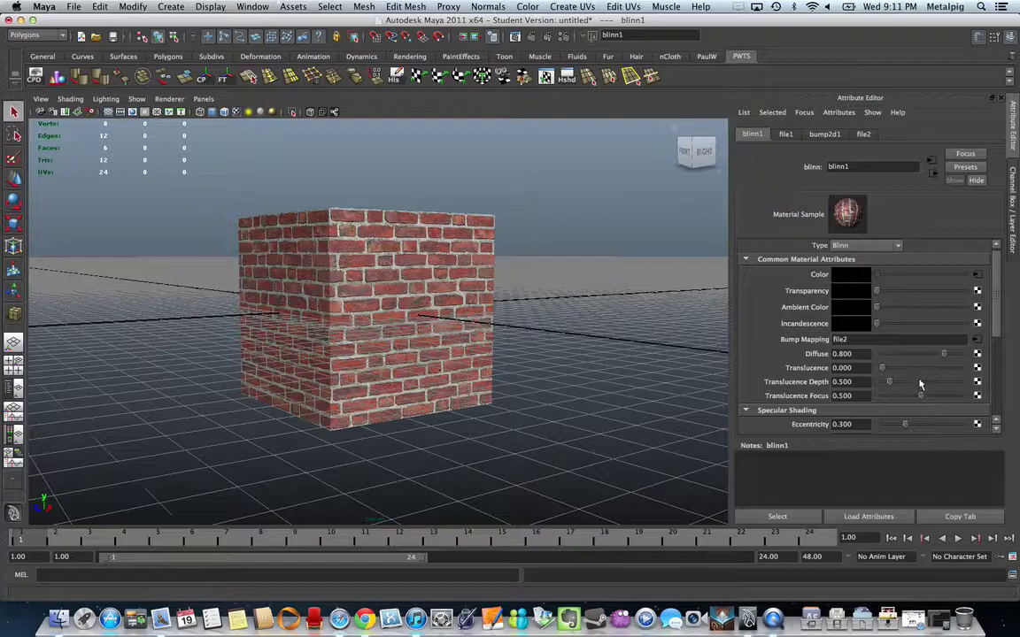
scroll(997, 344, "down", 1)
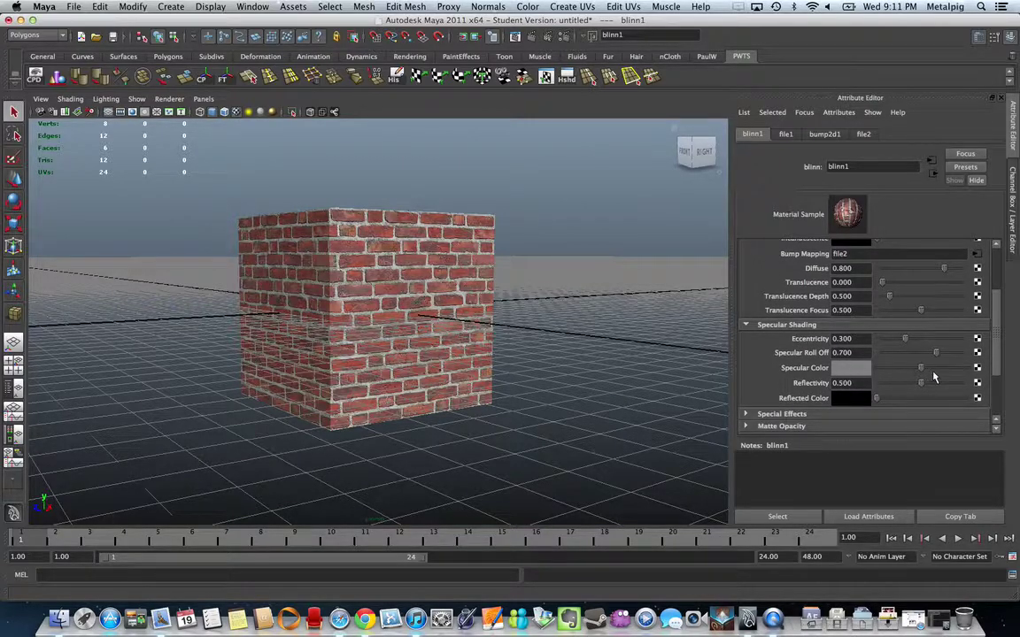
left_click(977, 369)
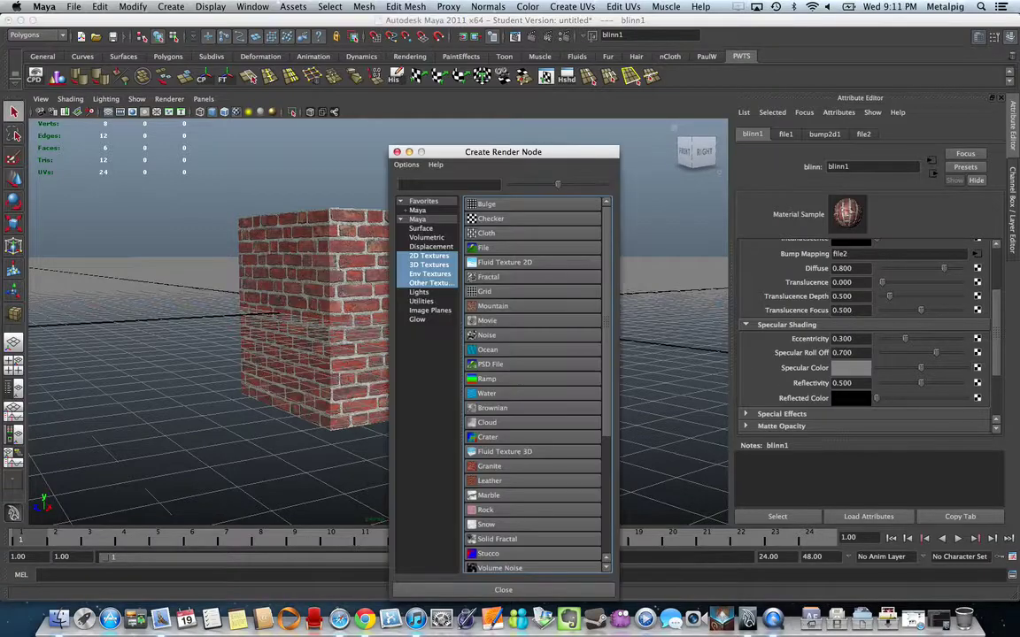
left_click(475, 248)
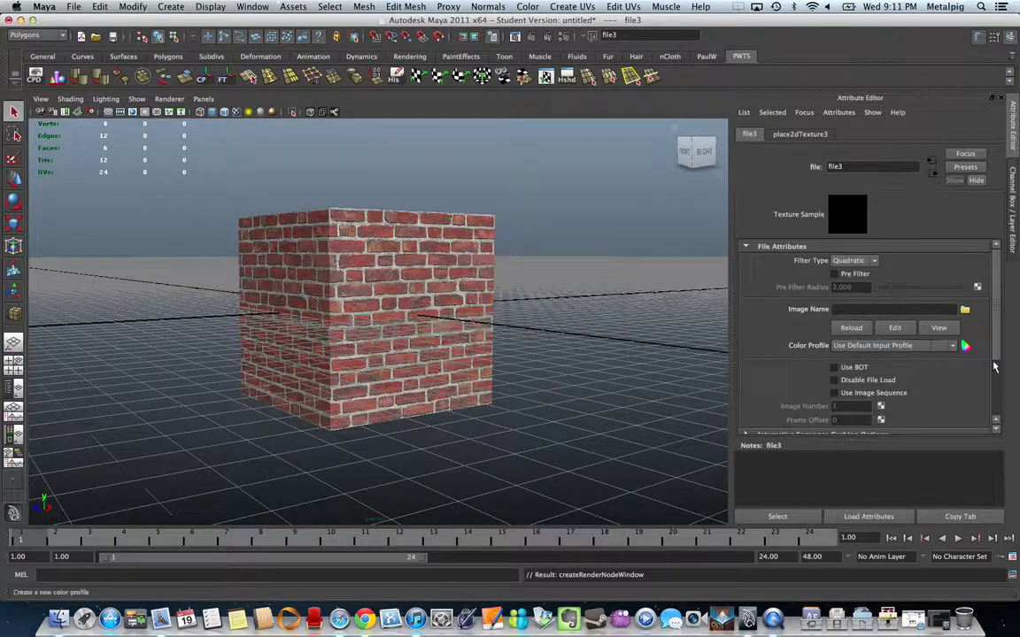
left_click(964, 309)
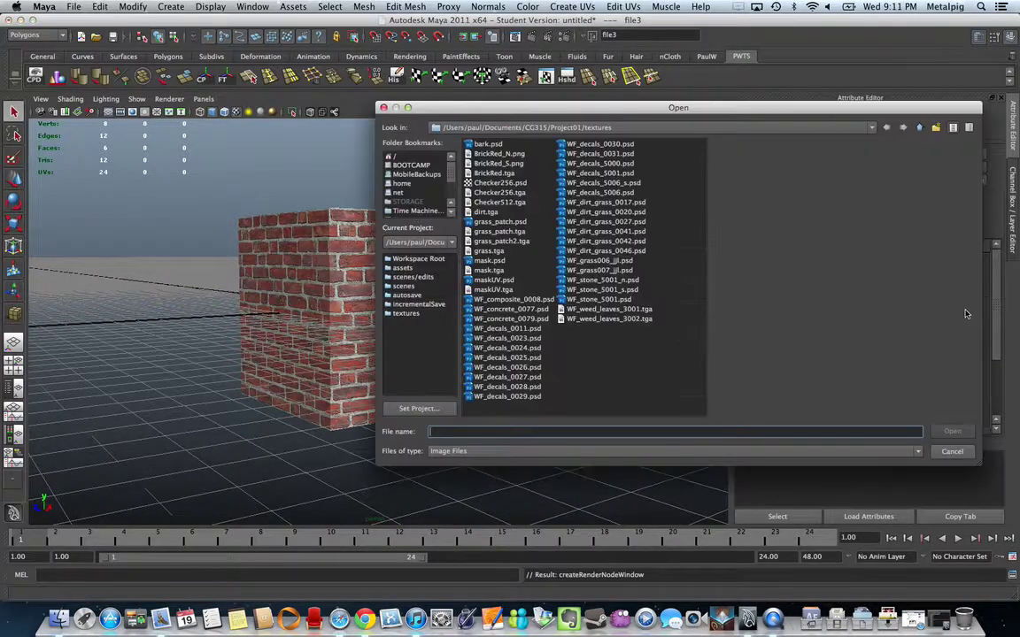
left_click(514, 163)
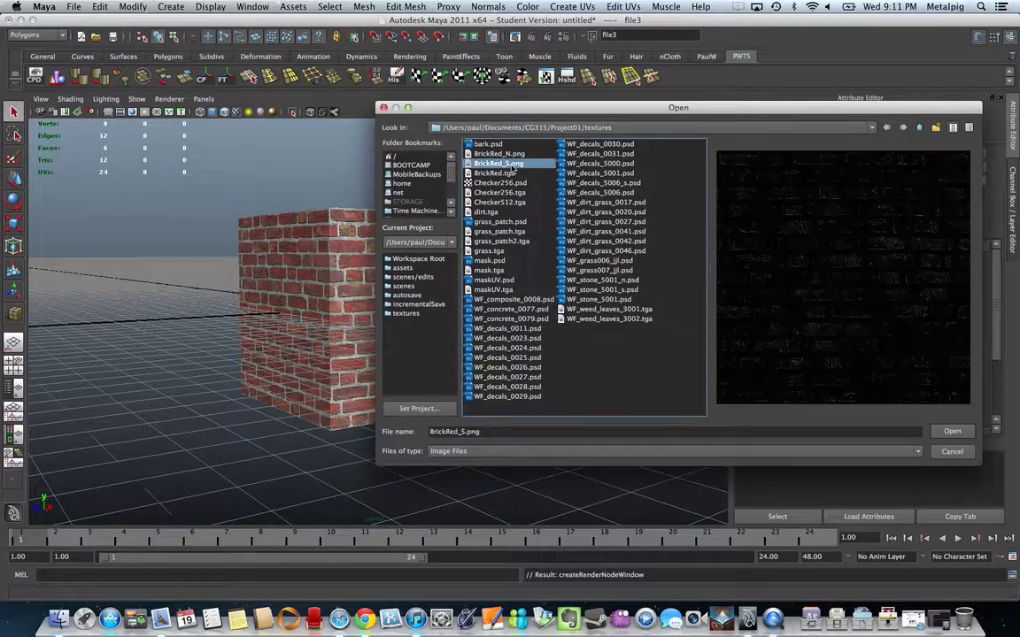
left_click(952, 432)
Clear the selection, switch the viewport to High Quality rendering and examine the bricks' surface detail up close
left_click_drag(552, 390, 478, 346, "alt")
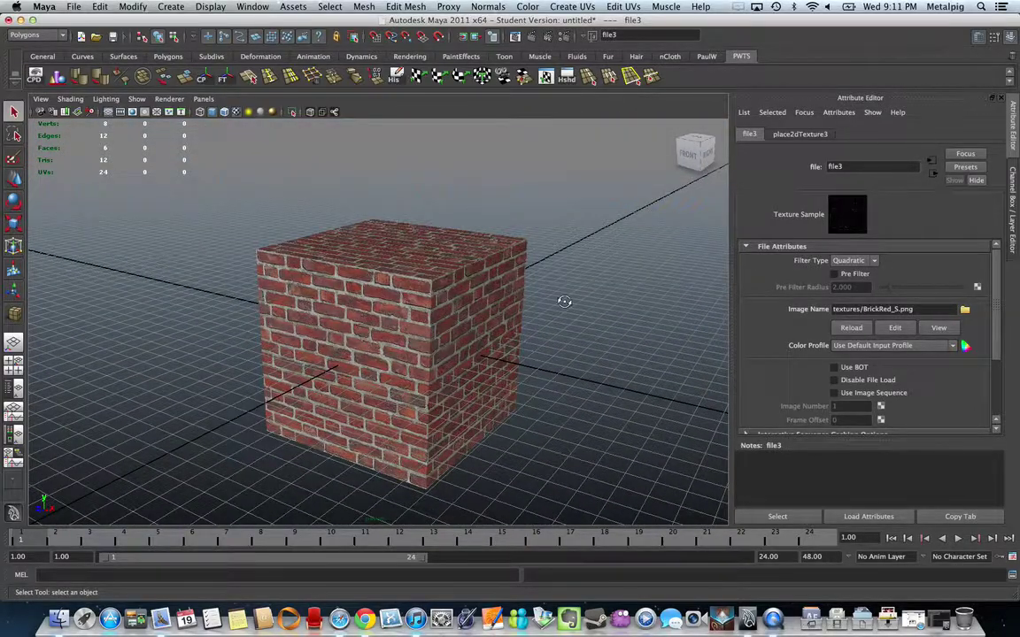
left_click_drag(564, 302, 452, 308, "alt")
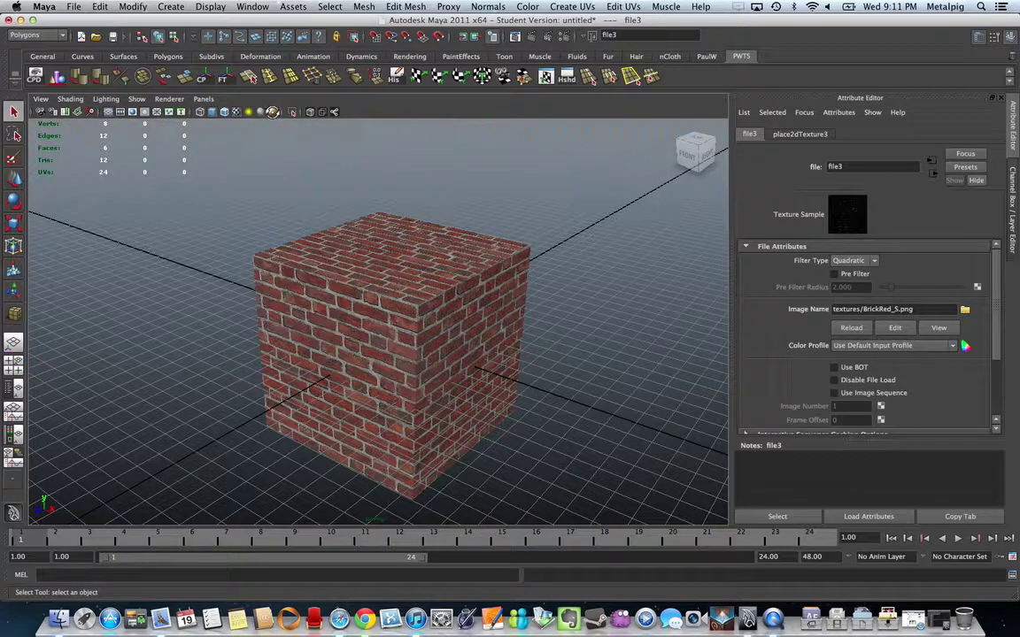
left_click(270, 166)
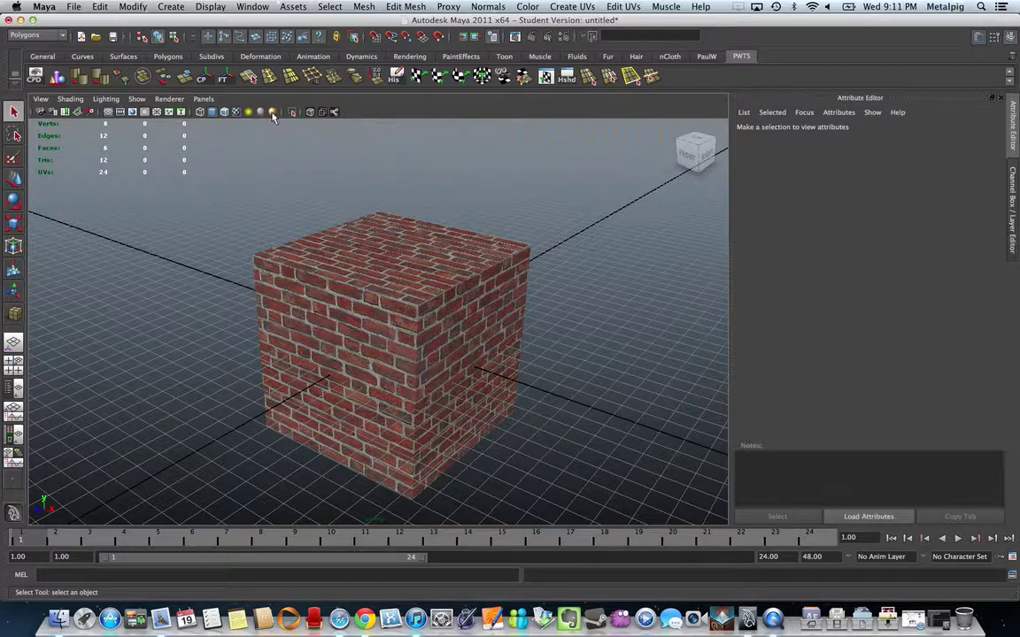
left_click(272, 112)
left_click_drag(296, 382, 353, 330, "alt")
scroll(346, 357, "down", 5)
scroll(346, 357, "up", 10)
scroll(432, 347, "up", 5)
scroll(432, 347, "down", 5)
Create a point light at the origin
left_click(171, 7)
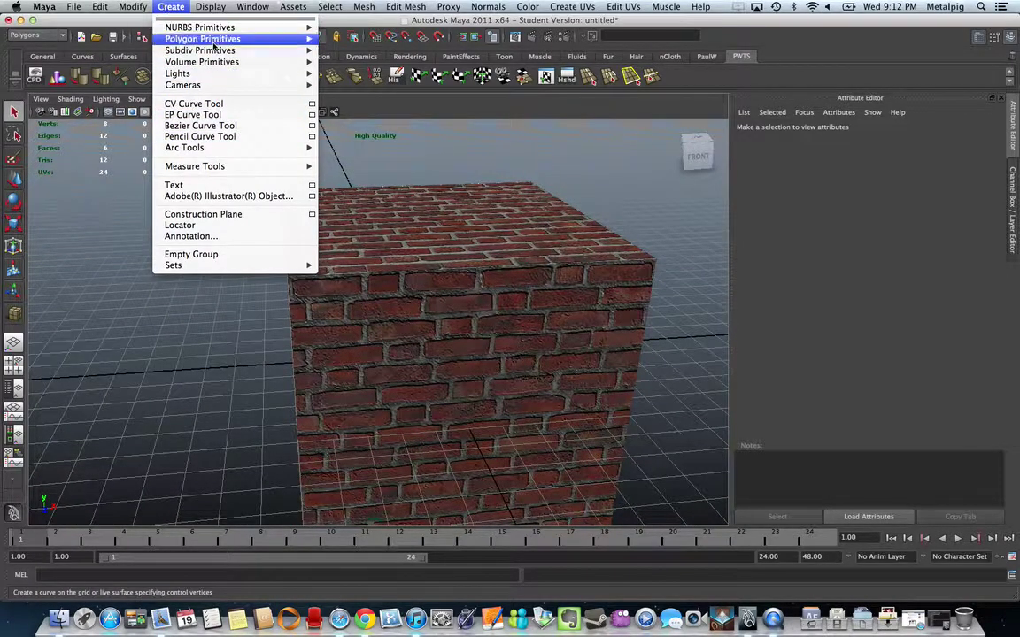
mouse_move(285, 75)
left_click(353, 101)
left_click_drag(265, 237, 382, 236, "alt")
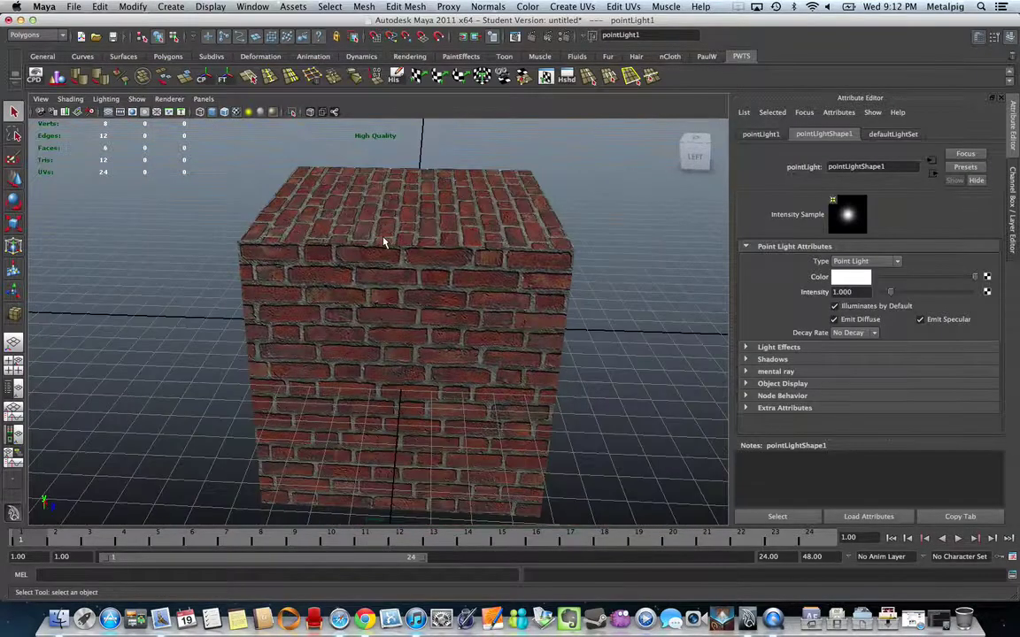
Raise the point light to about 74 units in Y and shift it along Z towards the cube's outer side
key("w")
scroll(444, 267, "up", 5)
scroll(461, 295, "down", 5)
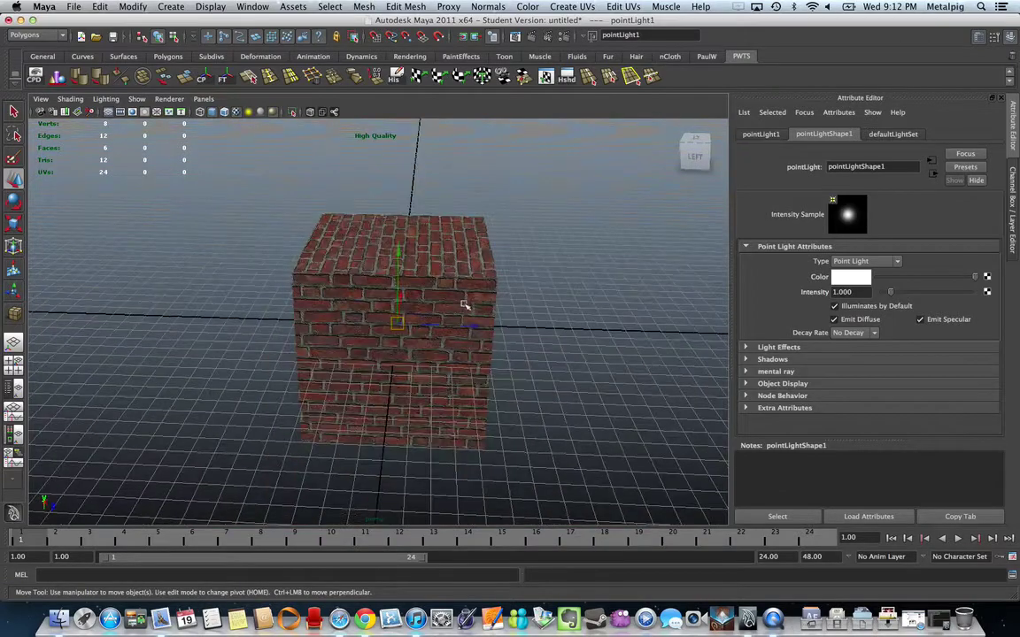
left_click_drag(401, 257, 400, 156)
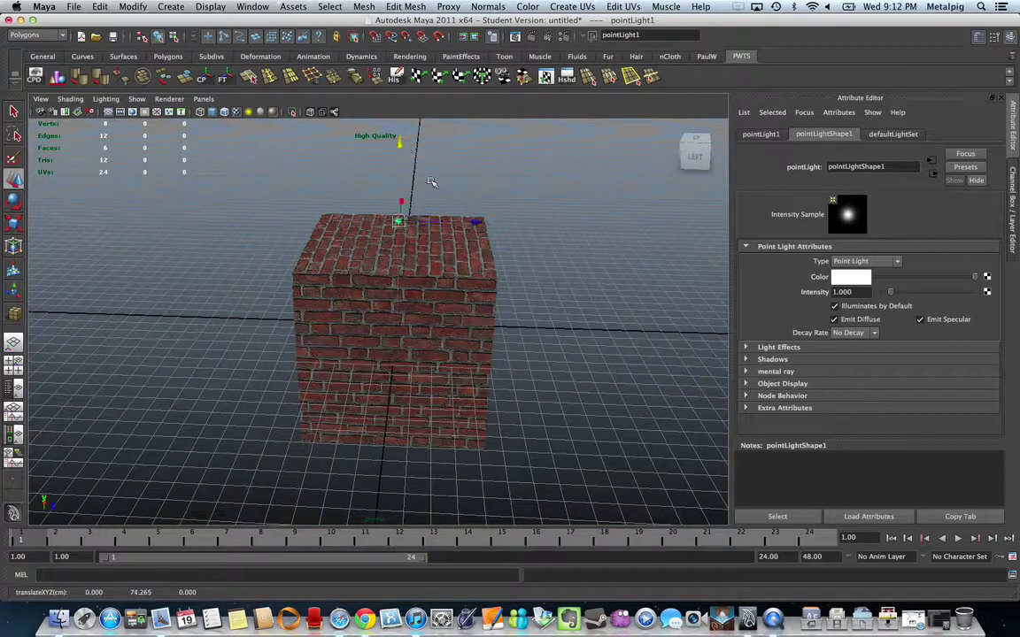
left_click_drag(479, 224, 314, 169)
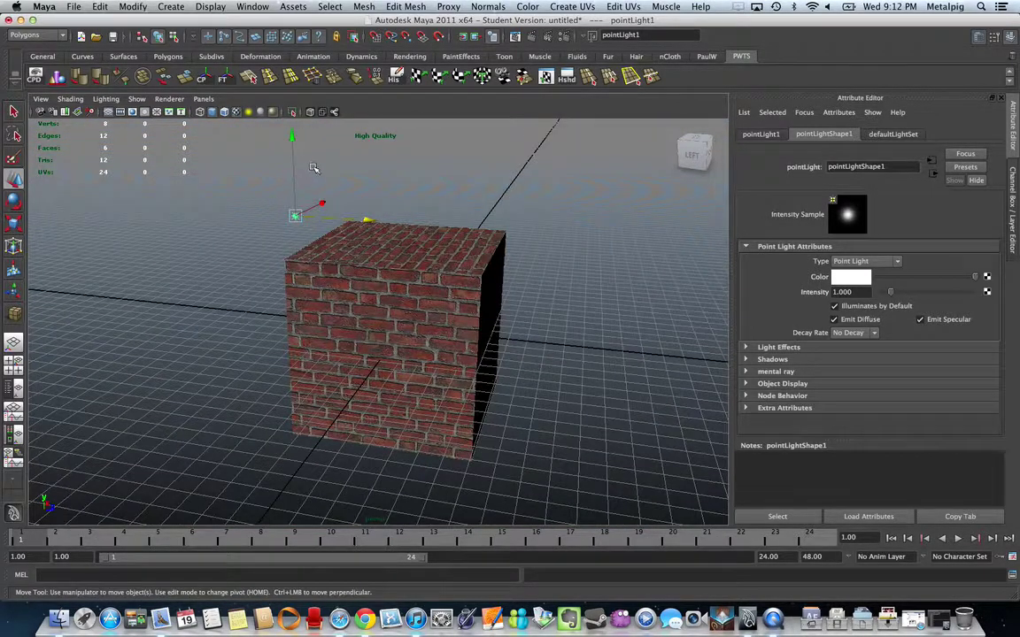
Light the viewport with all scene lights and move the point light to about Y 100, Z -166
left_click(251, 112)
left_click_drag(313, 240, 314, 204, "alt")
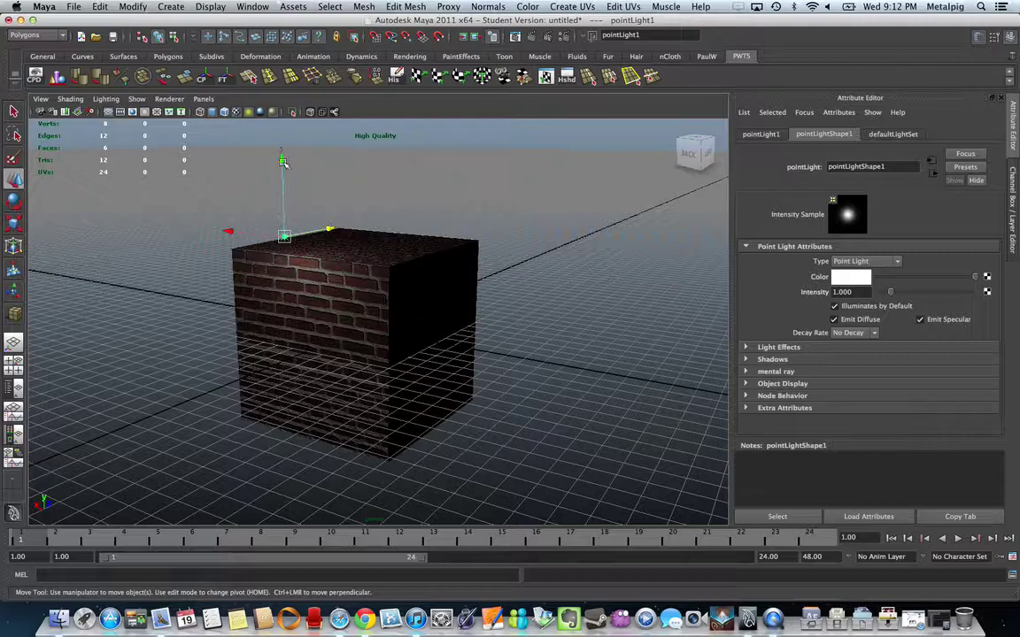
left_click_drag(284, 162, 280, 137)
left_click_drag(326, 200, 213, 204)
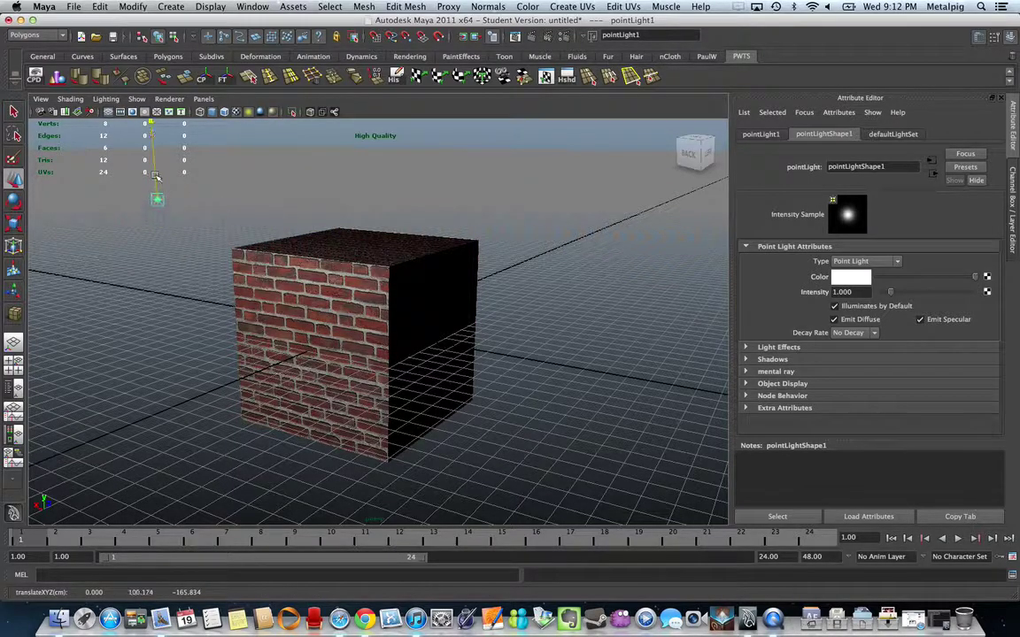
Examine the cube's lit, unlit and top brick faces from several angles and distances under the point light
left_click_drag(141, 164, 342, 293, "alt")
scroll(342, 292, "up", 4)
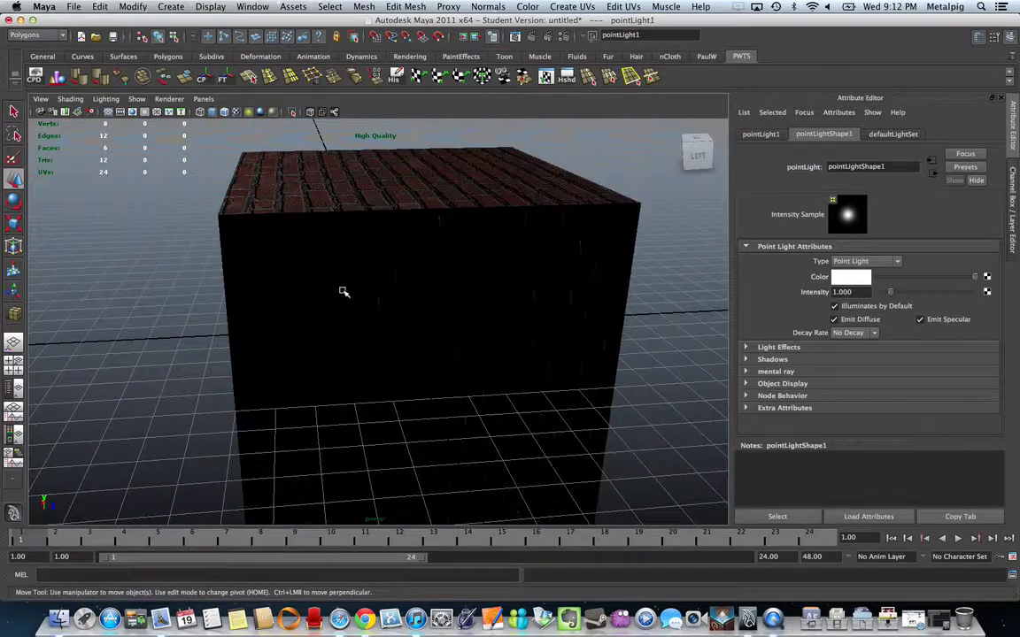
left_click_drag(395, 242, 417, 310, "alt")
left_click_drag(355, 298, 450, 351, "alt")
mouse_move(382, 389)
left_mouse_down("alt")
mouse_move(379, 340)
mouse_move(433, 389)
mouse_move(510, 399)
mouse_move(364, 392)
left_mouse_up("alt")
scroll(464, 394, "up", 5)
scroll(478, 390, "up", 3)
scroll(492, 383, "down", 8)
left_click_drag(478, 396, 332, 376, "alt")
middle_click_drag(335, 376, 399, 371, "alt")
left_click_drag(399, 370, 482, 379, "alt")
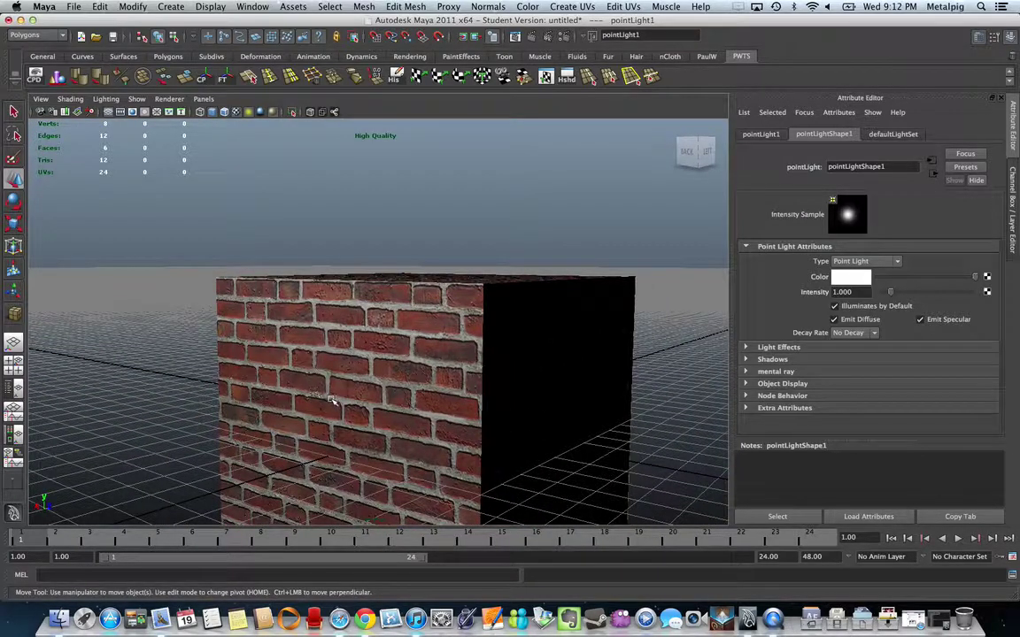
left_click_drag(412, 354, 387, 276, "alt")
left_click_drag(428, 306, 336, 314, "alt")
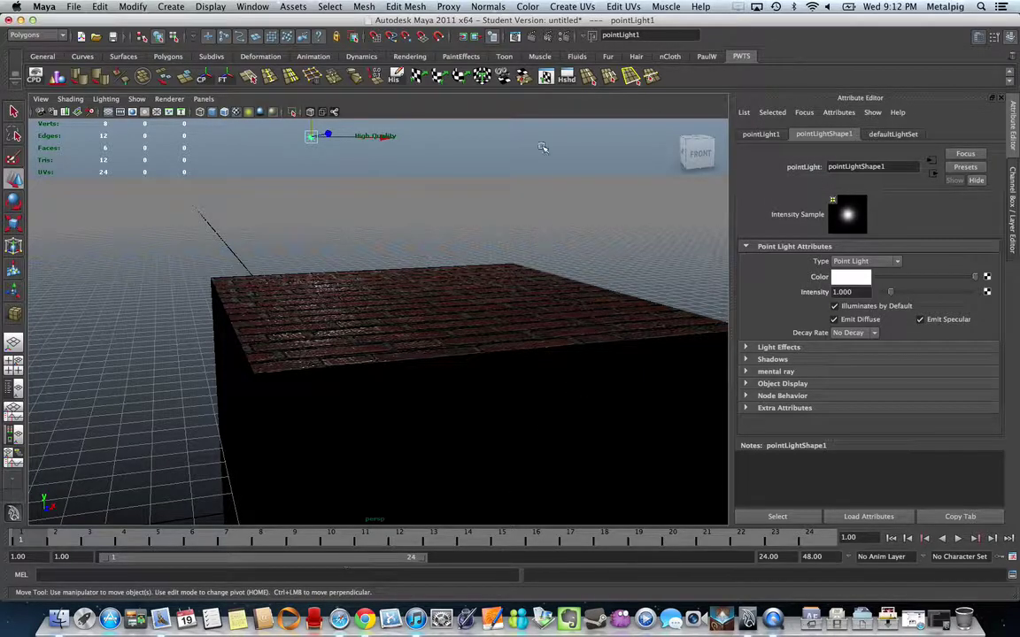
On the blinn1 material, set Eccentricity to about 0.586 and Specular Roll Off to about 0.385, and try out the Reflectivity
left_click(566, 76)
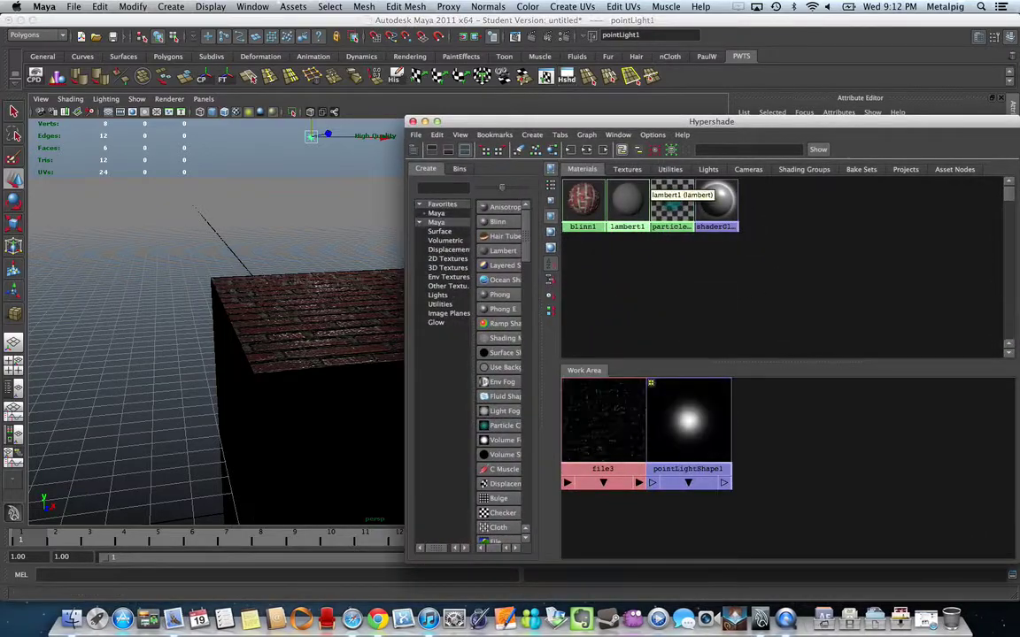
left_click(583, 202)
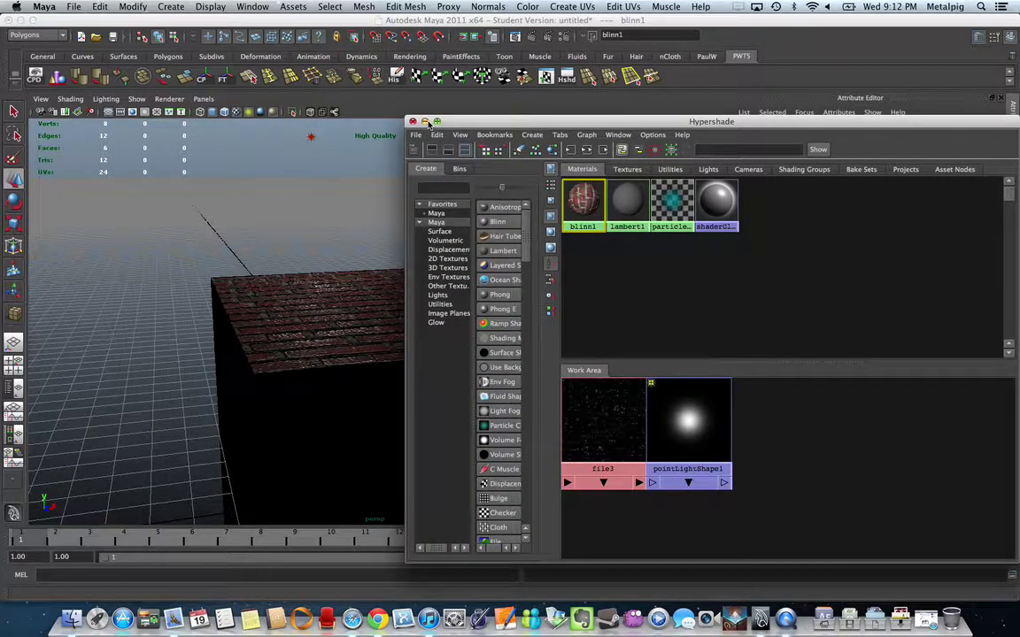
left_click(424, 121)
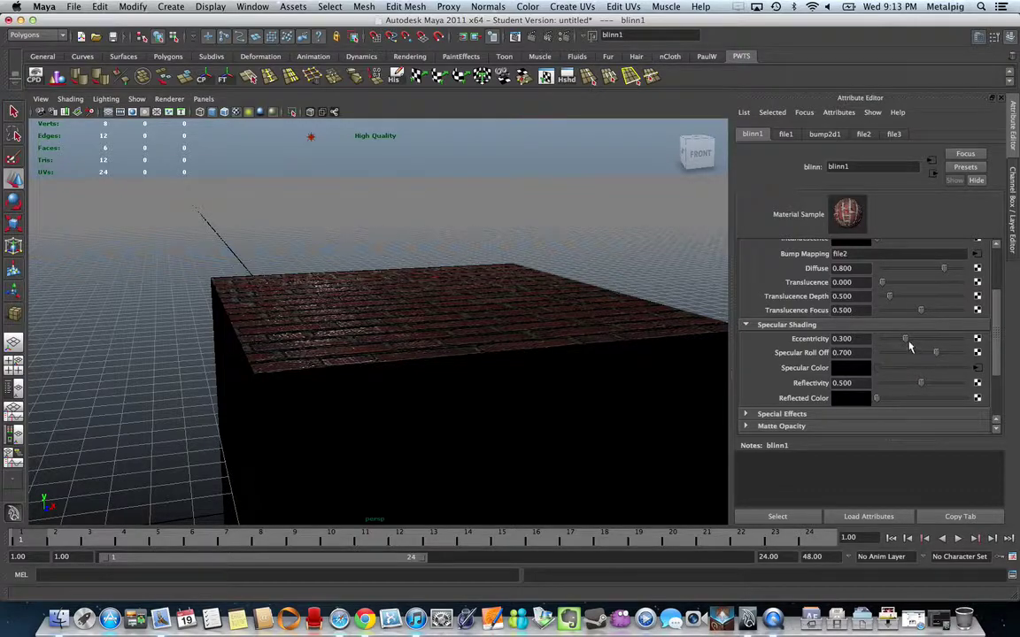
left_click_drag(906, 342, 942, 359)
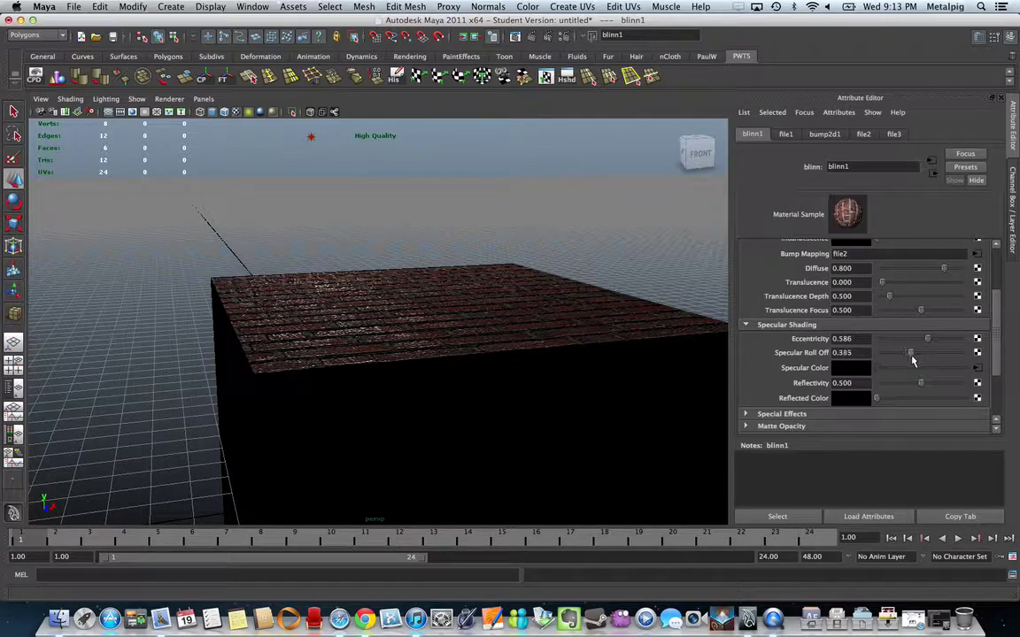
left_click_drag(952, 384, 897, 385)
Select the point light and move it up and away from the cube to about Y 200, Z -377
left_click_drag(657, 345, 353, 221, "alt")
left_click(316, 147)
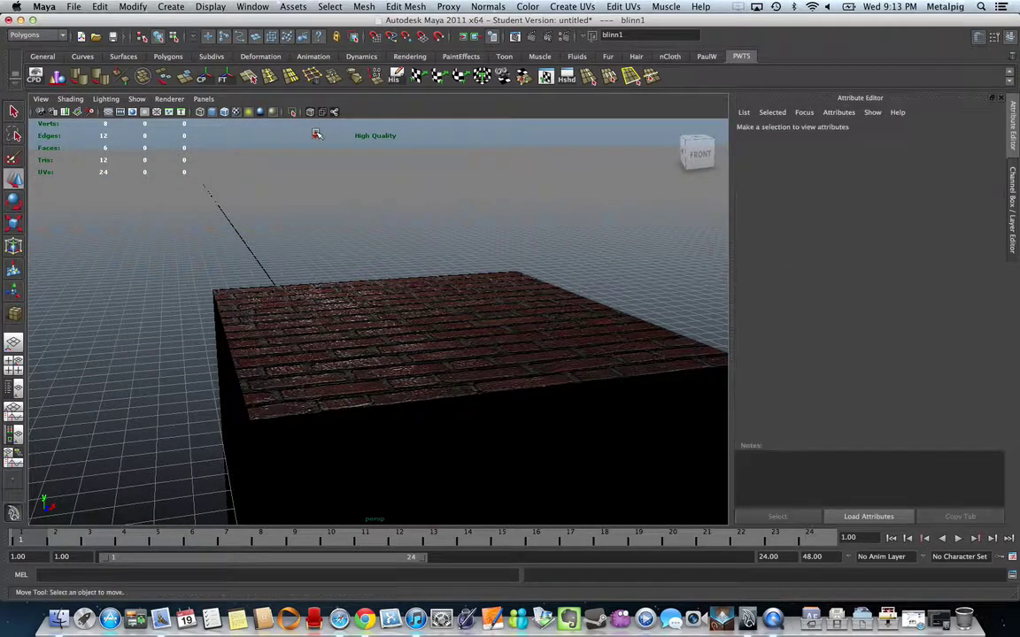
left_click(318, 136)
left_click_drag(359, 184, 440, 269, "alt")
scroll(482, 273, "up", 5)
scroll(483, 266, "down", 10)
scroll(469, 222, "up", 3)
mouse_move(462, 245)
left_mouse_down()
mouse_move(585, 223)
mouse_move(599, 139)
left_mouse_up()
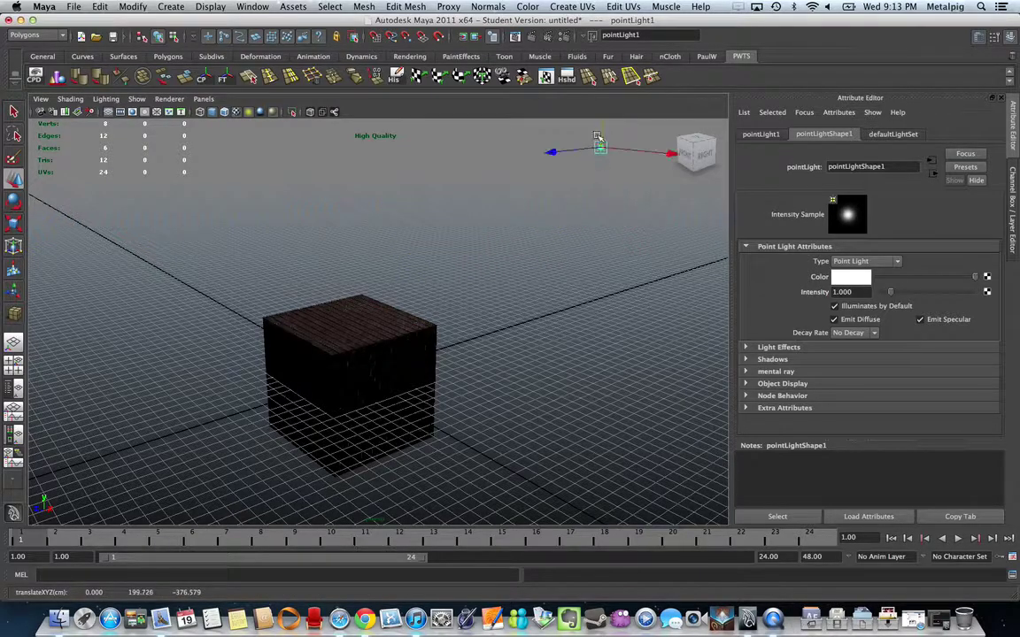
Examine how the moved light shades the cube's back and left brick faces, both up close and from afar
left_click_drag(280, 375, 375, 427, "alt")
scroll(376, 415, "down", 4)
scroll(375, 415, "up", 10)
left_click_drag(319, 382, 379, 359, "alt")
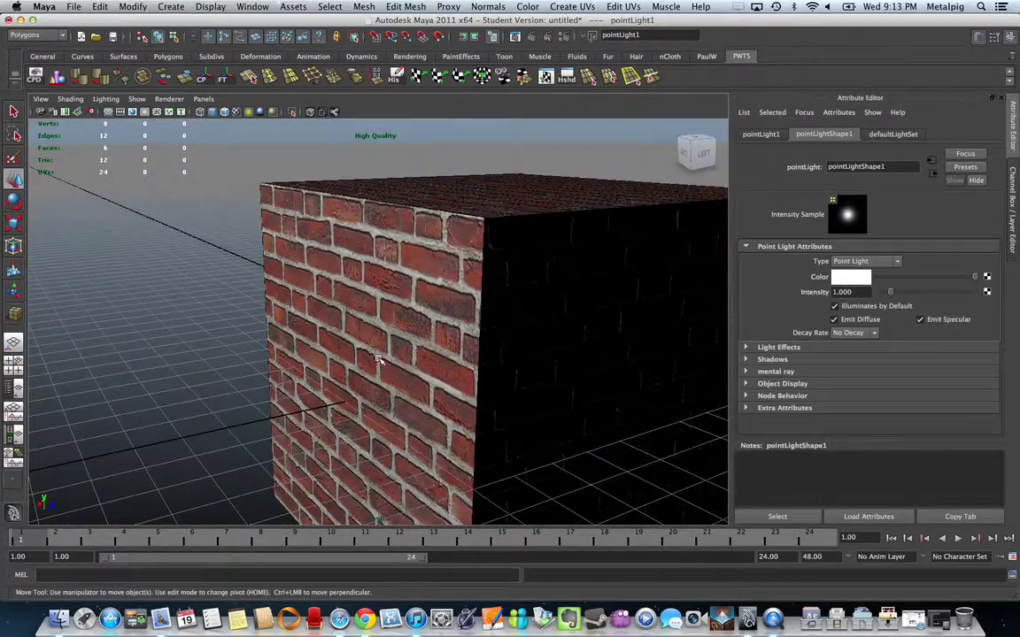
left_click_drag(503, 364, 497, 365, "alt")
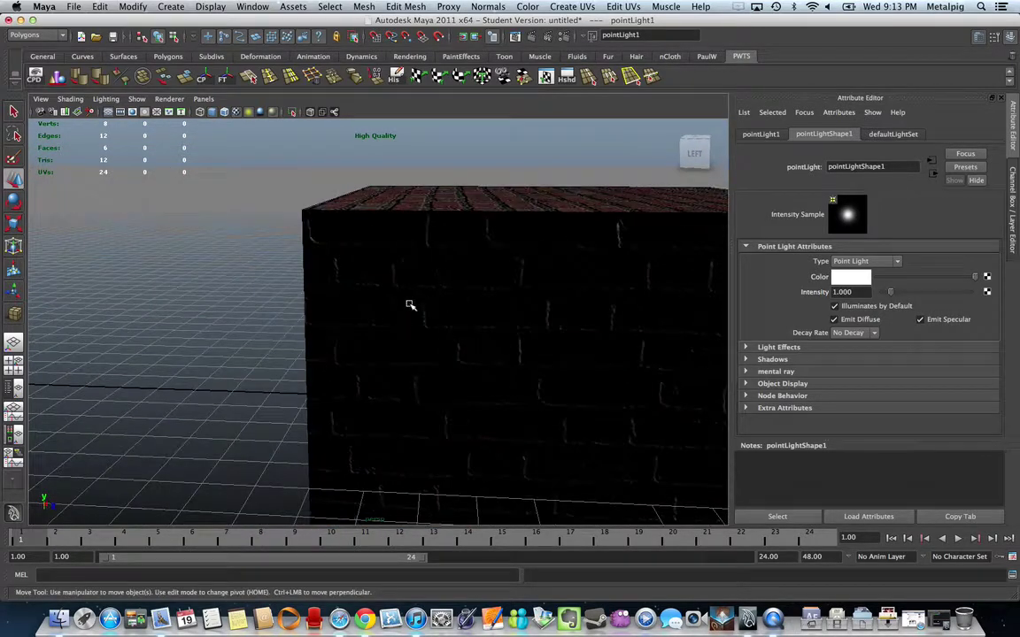
left_click_drag(344, 404, 371, 403, "alt")
scroll(375, 404, "up", 6)
scroll(373, 403, "down", 12)
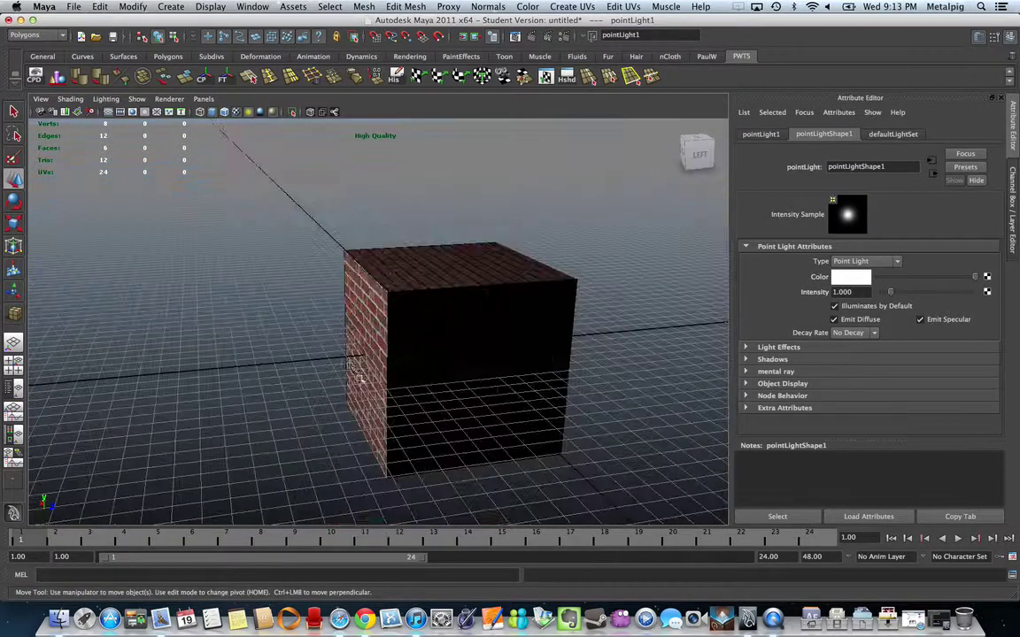
Move the point light along X so that it also shines on the cube's dark left face
left_click_drag(326, 336, 216, 302, "alt")
left_click_drag(177, 175, 271, 343, "alt")
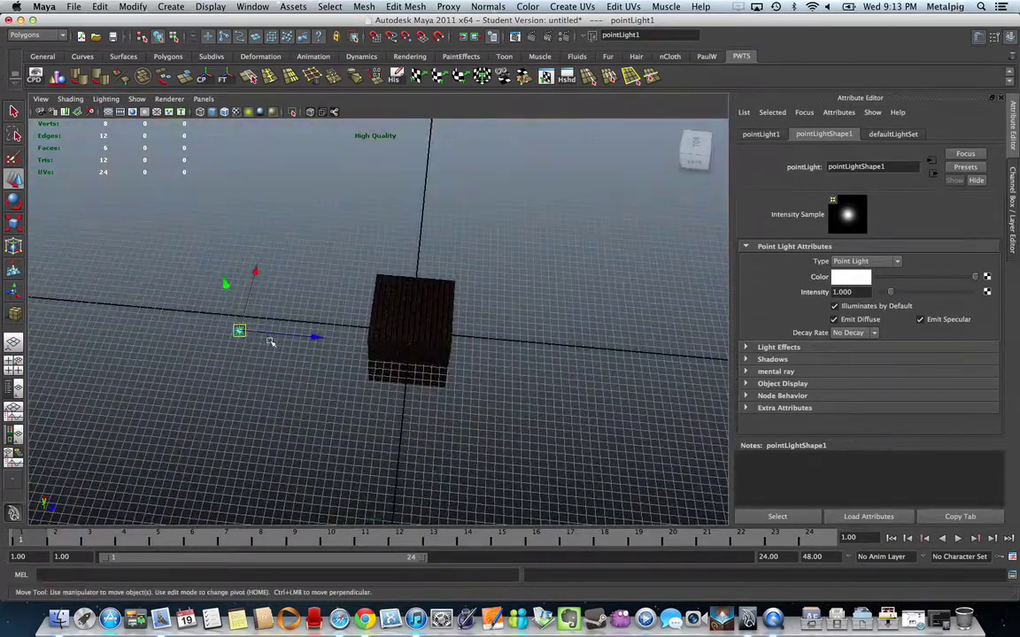
left_click_drag(248, 299, 290, 392)
scroll(394, 401, "down", 10)
scroll(401, 399, "up", 15)
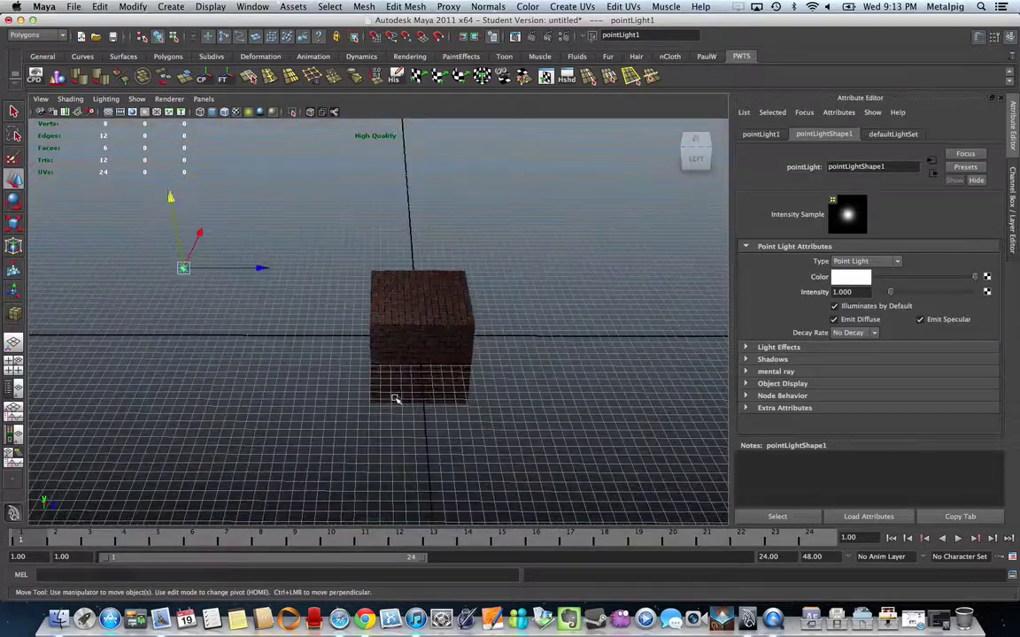
left_click_drag(403, 400, 268, 366, "alt")
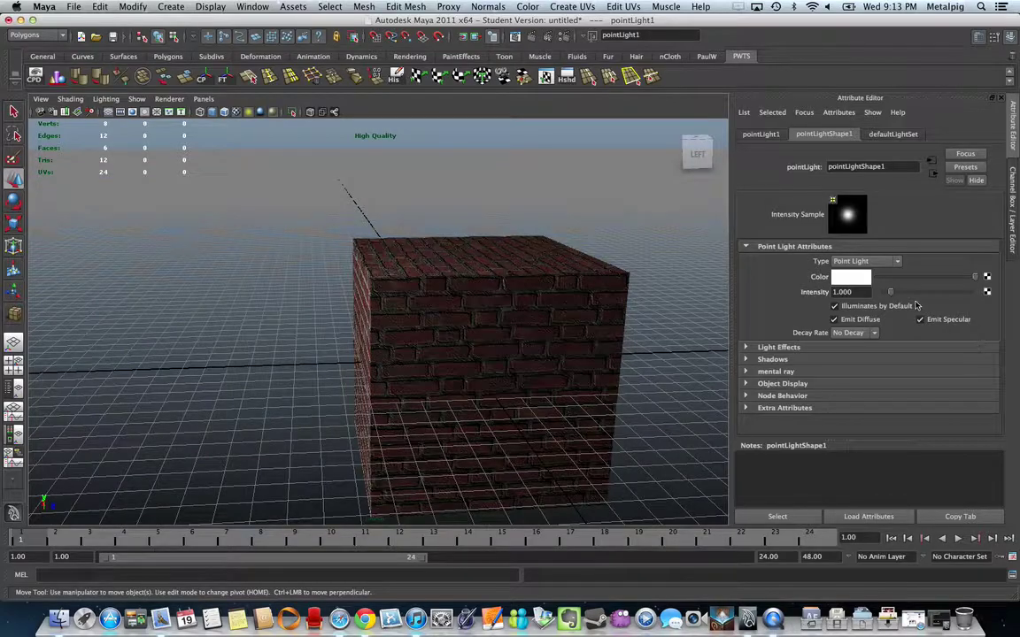
Raise the point light's intensity to about 2.014
mouse_move(891, 293)
left_mouse_down()
mouse_move(910, 292)
mouse_move(898, 294)
left_mouse_up()
left_click_drag(594, 297, 665, 343, "alt")
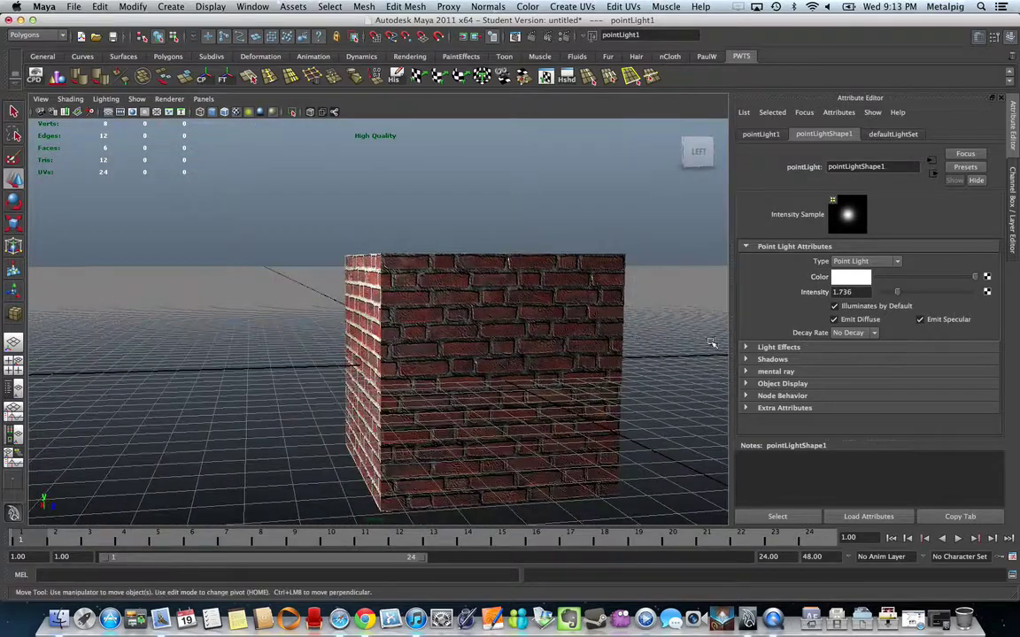
left_click_drag(898, 294, 901, 293)
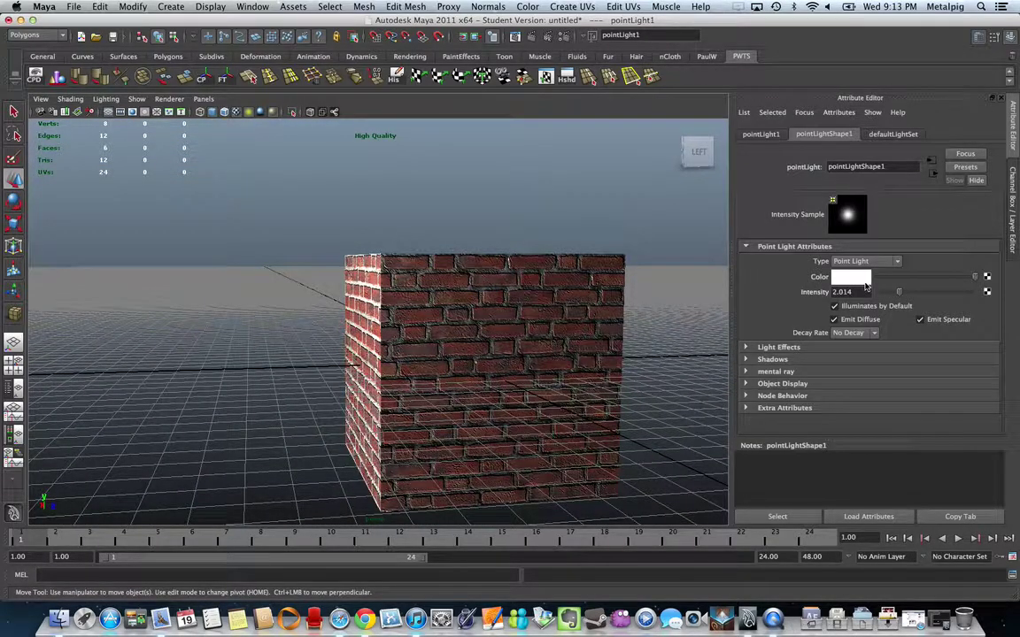
Tint the point light green, about RGB 0.439, 0.627, 0.394, and inspect the bricks under it
left_click(862, 280)
mouse_move(954, 274)
left_mouse_down()
mouse_move(969, 294)
mouse_move(944, 277)
mouse_move(950, 282)
mouse_move(941, 256)
mouse_move(929, 282)
mouse_move(952, 283)
left_mouse_up()
left_click_drag(288, 297, 427, 321, "alt")
left_click_drag(322, 343, 404, 342, "alt")
scroll(404, 343, "up", 5)
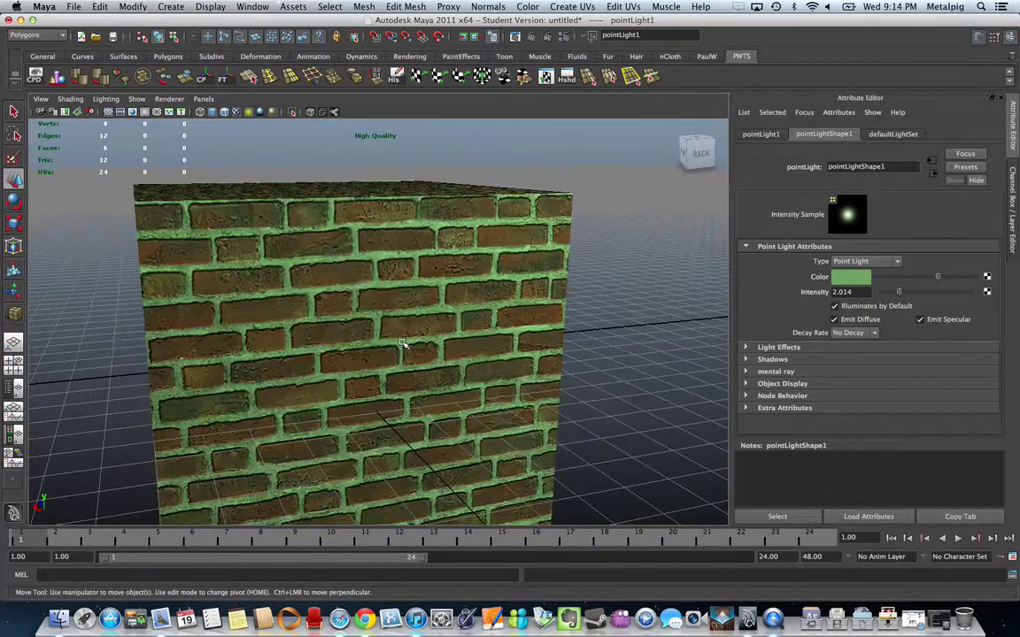
scroll(403, 343, "down", 8)
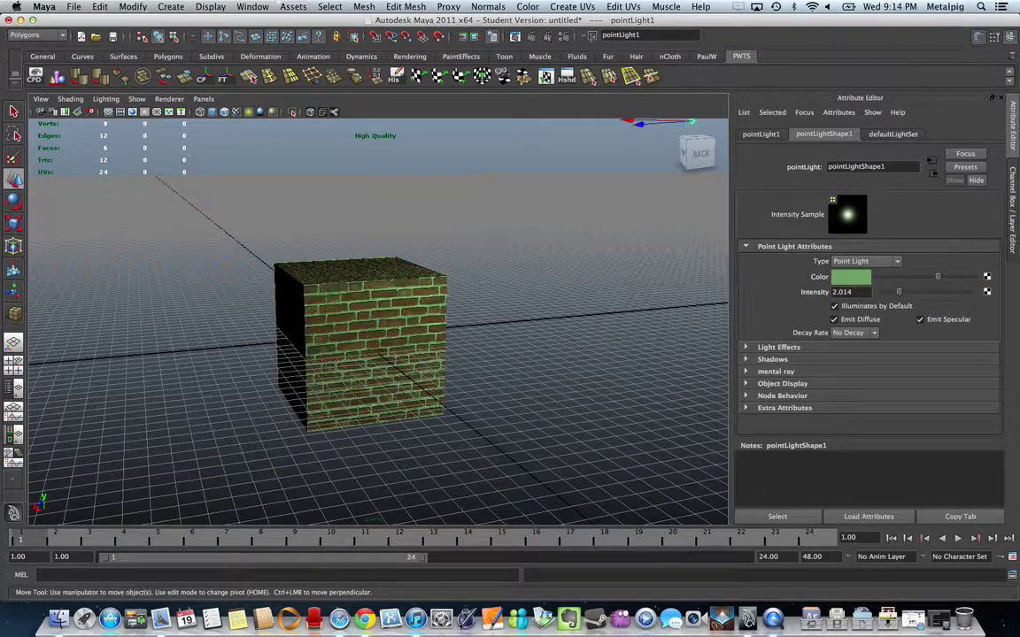
Change the point light's color back to near-white and set its intensity to 1
left_click(851, 277)
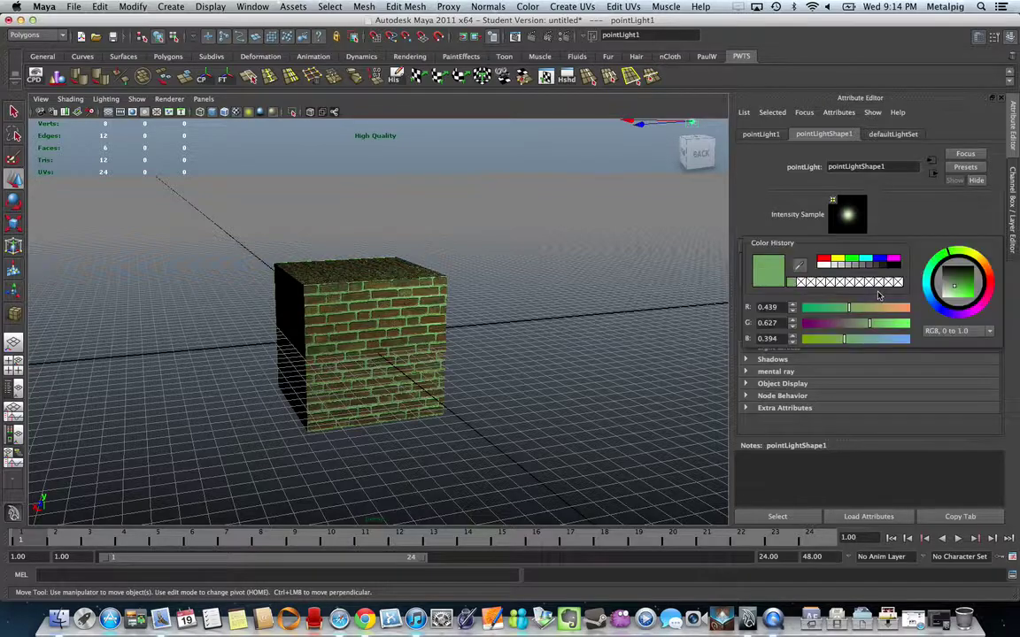
left_click(829, 267)
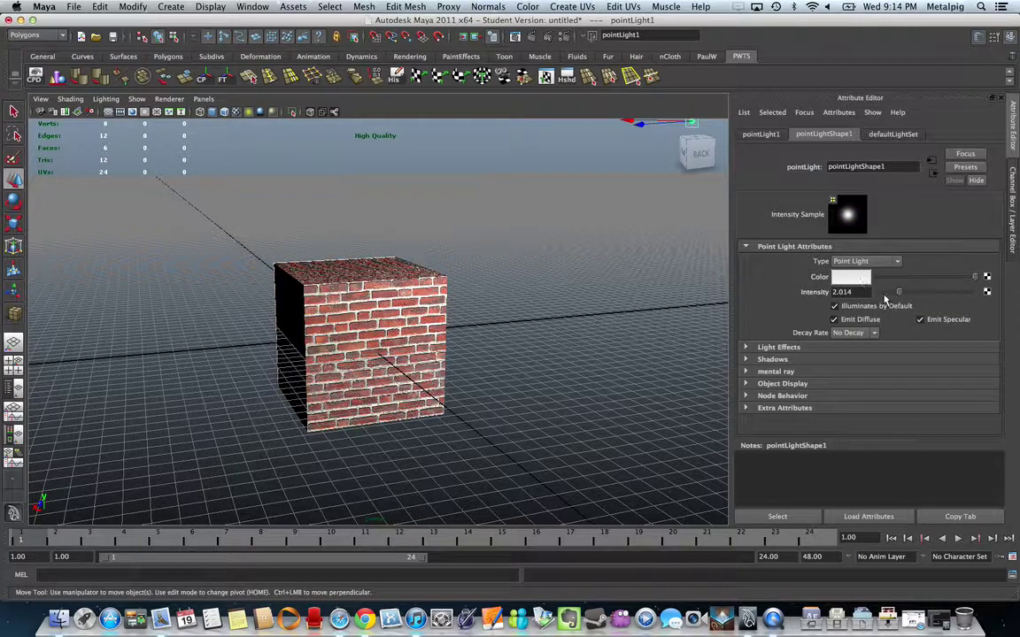
left_click_drag(861, 292, 818, 296)
type("1")
key("Return")
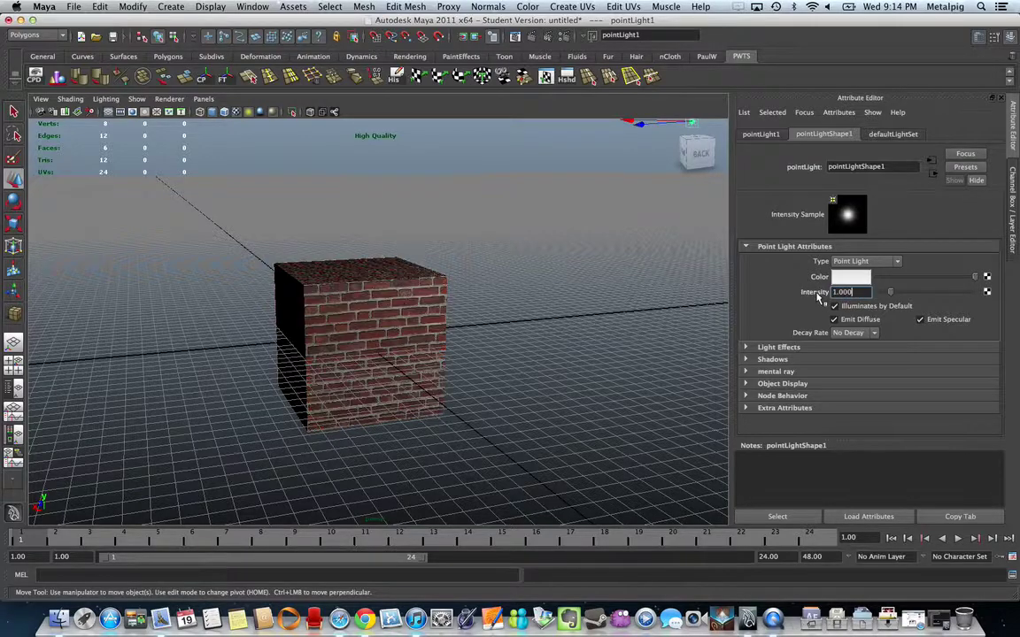
left_click_drag(491, 348, 359, 356, "alt")
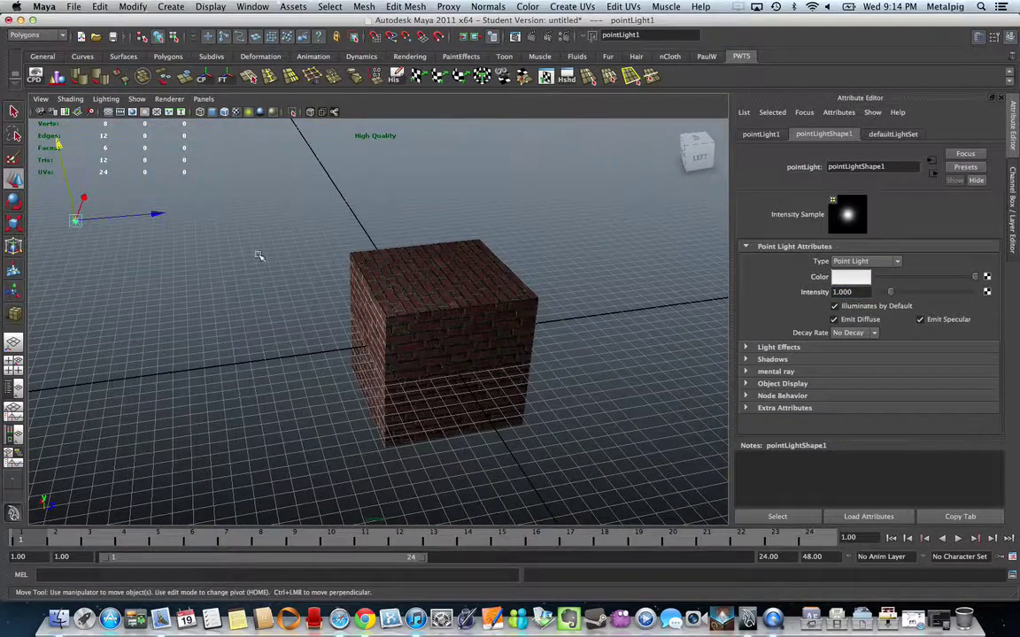